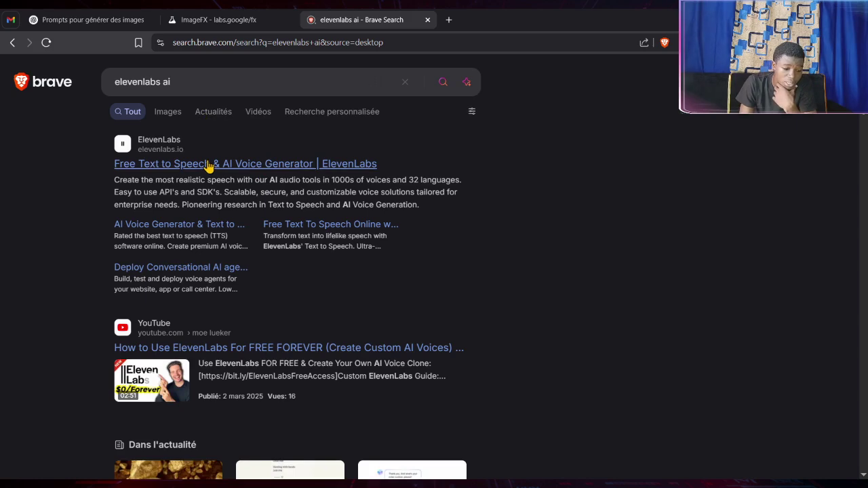
Start the free sign-up on the ElevenLabs website found in the search results and choose the Dark interface style
click(206, 168)
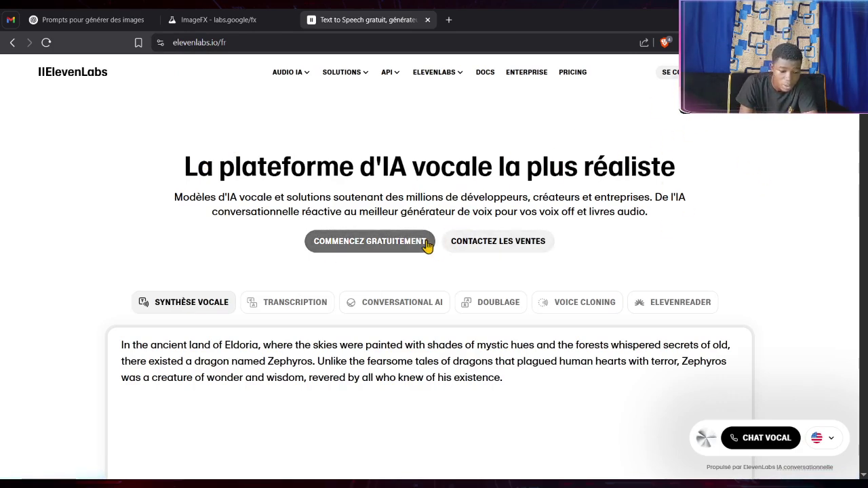
click(372, 243)
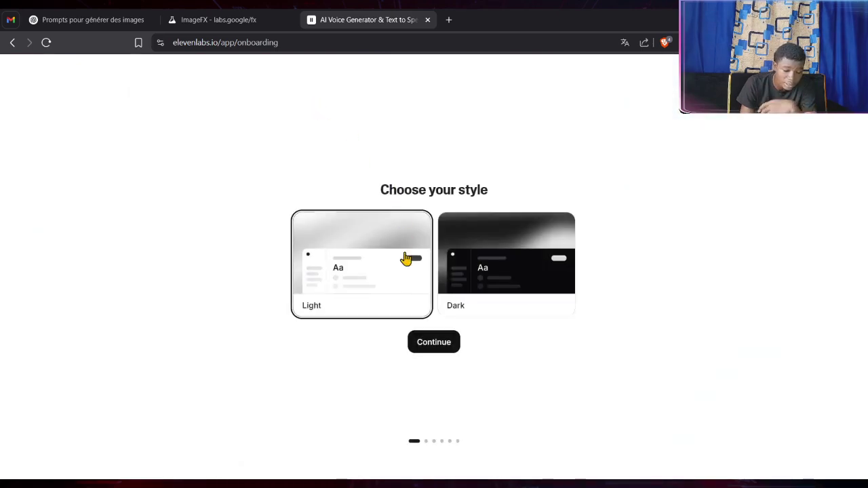
click(477, 255)
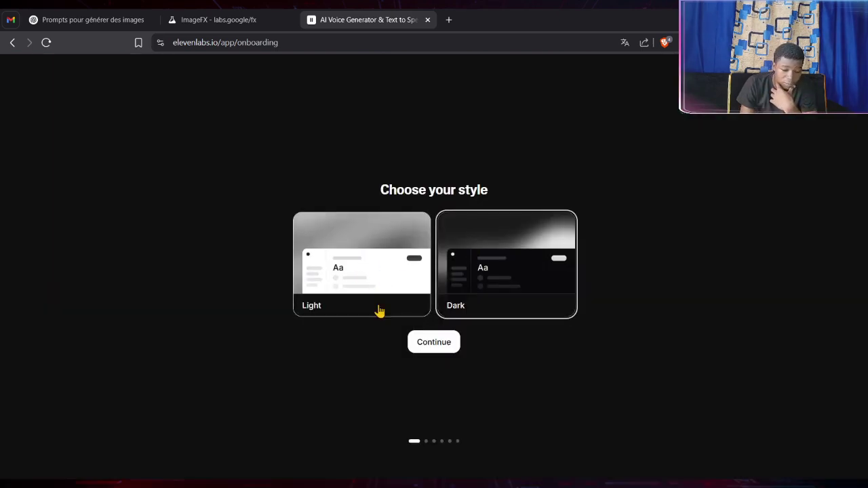
click(424, 349)
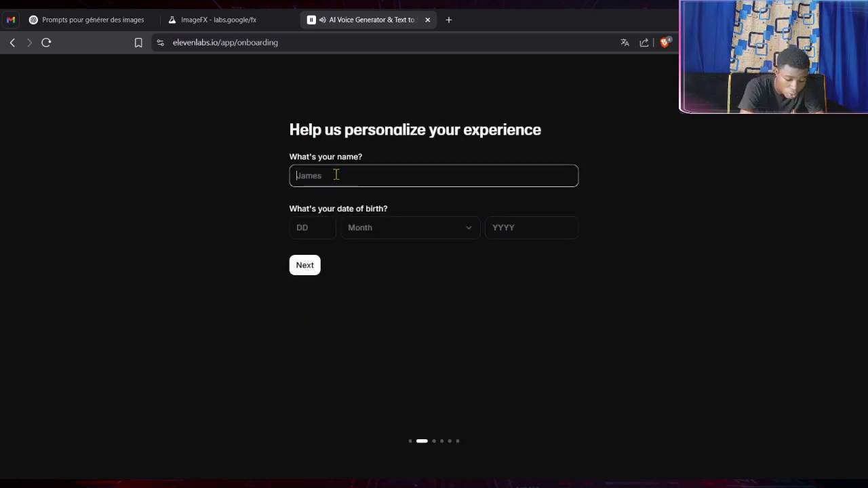
Fill in the account holder's name and date of birth in the onboarding form and submit them
text(I2)
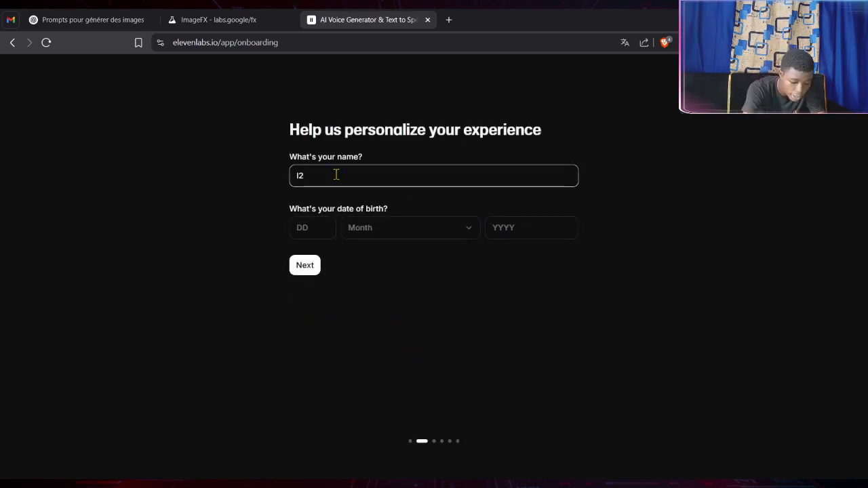
text(fb)
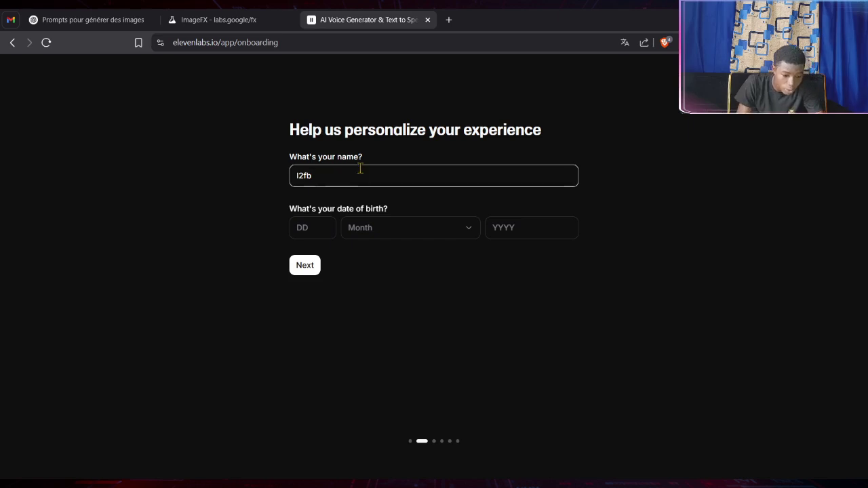
click(318, 227)
text(12)
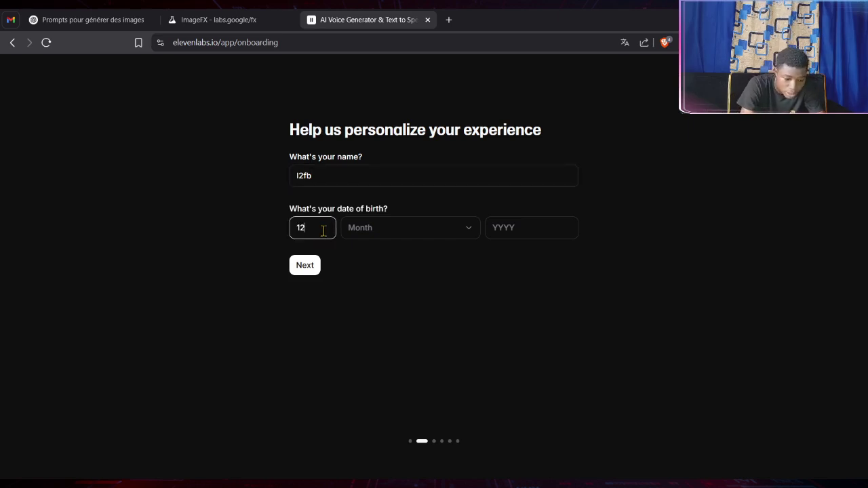
click(386, 238)
scroll(395, 298, down, 3)
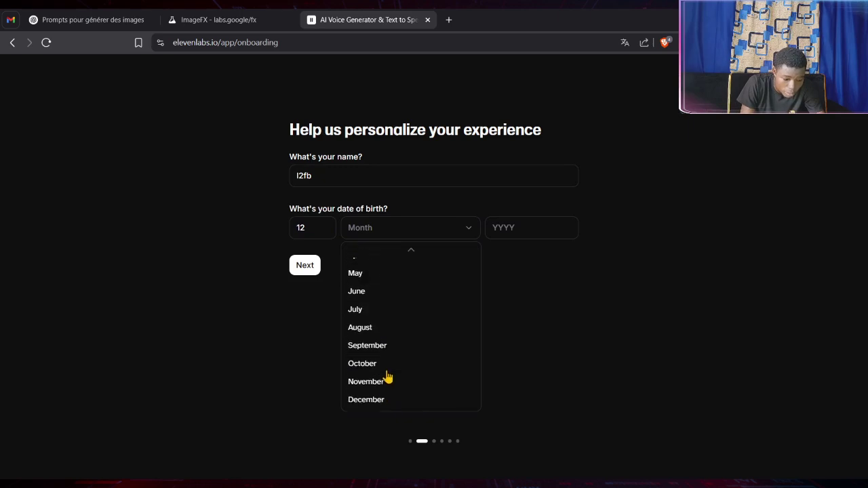
click(376, 403)
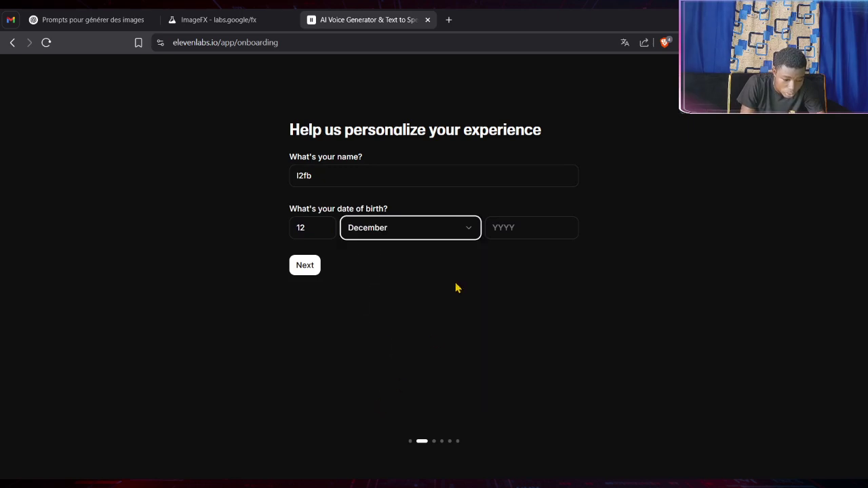
click(500, 224)
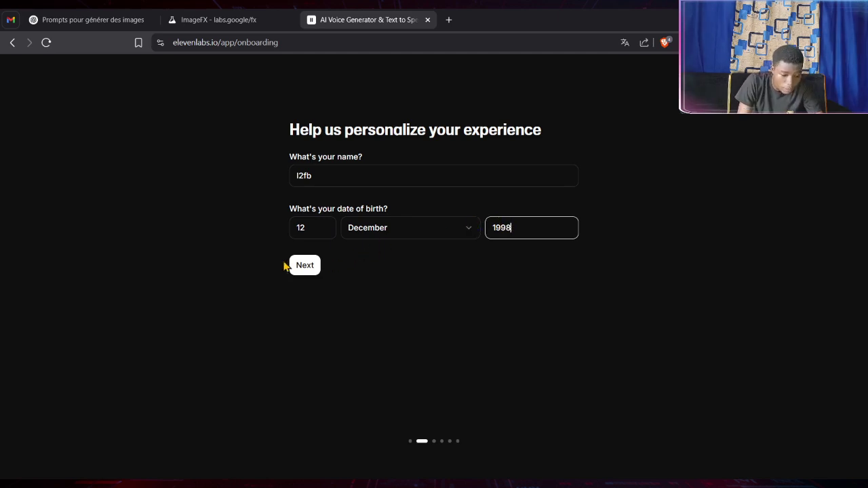
click(312, 270)
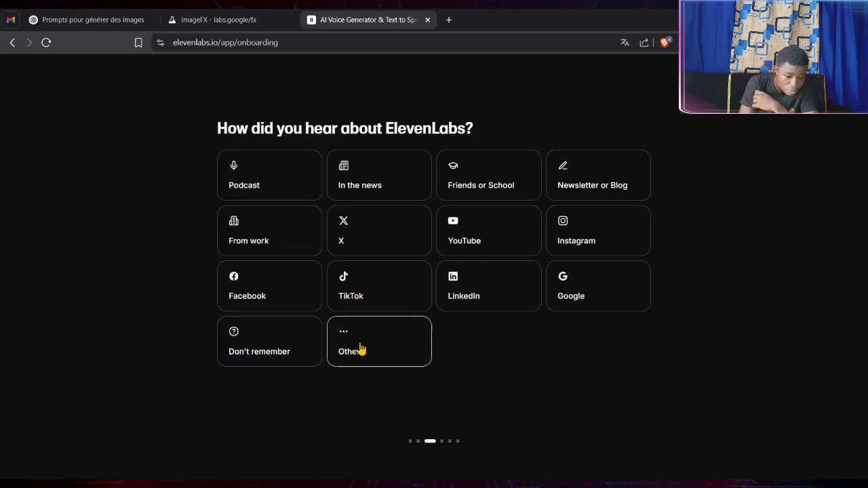
Answer the onboarding questions with Podcast as the referral source, Personal use as the profile and Fun as the kind of use
click(284, 184)
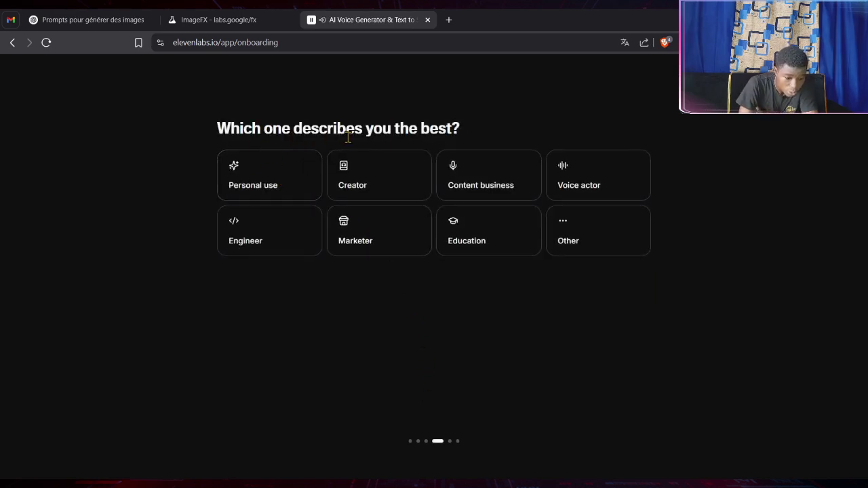
click(252, 184)
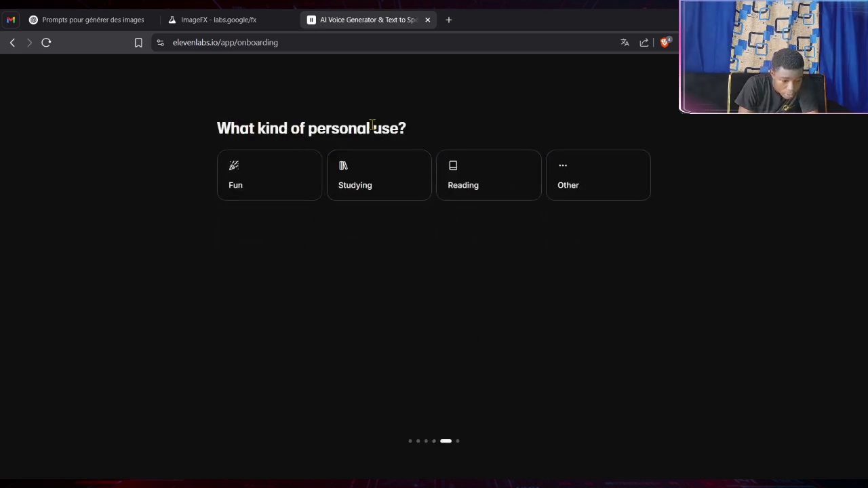
click(281, 168)
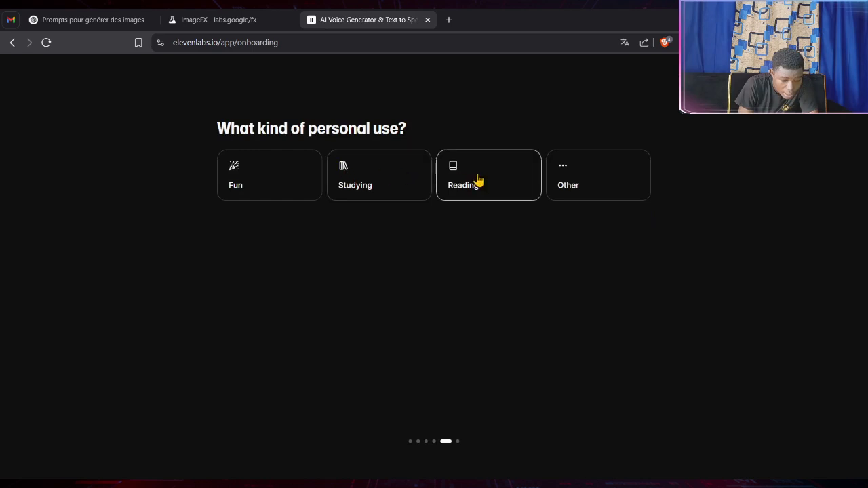
click(303, 189)
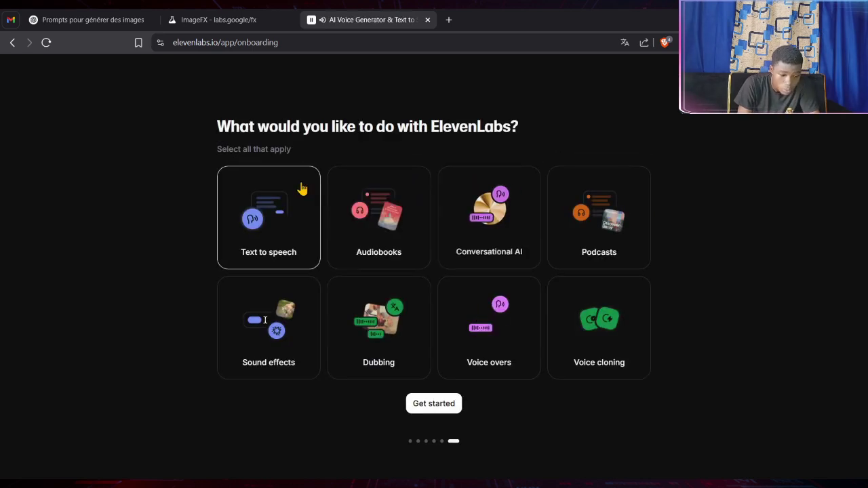
Choose Text to speech as the intended ElevenLabs activity and finish the onboarding
drag(217, 126, 498, 122)
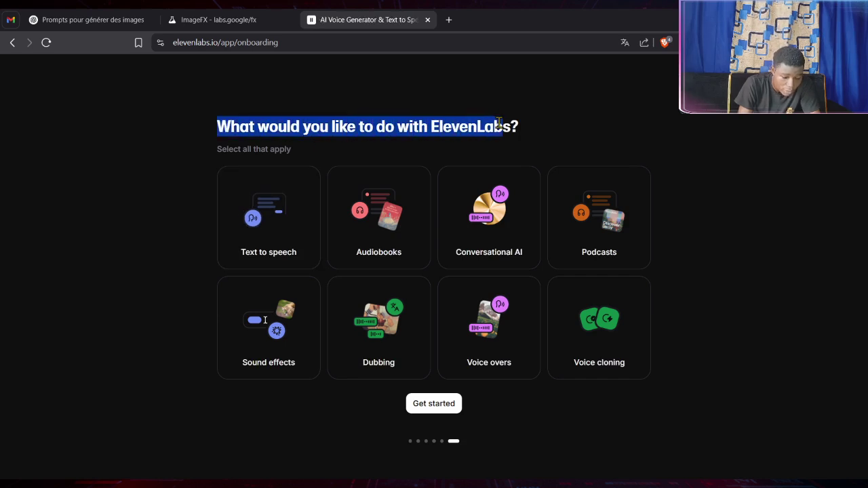
click(343, 149)
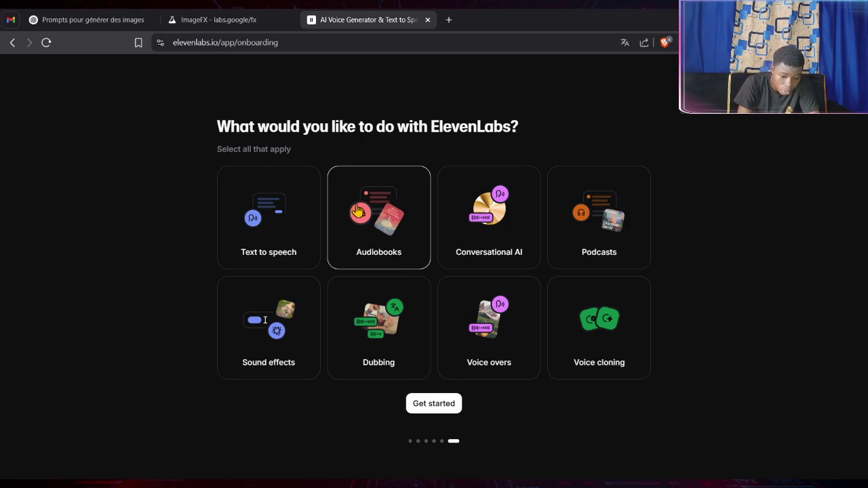
click(286, 243)
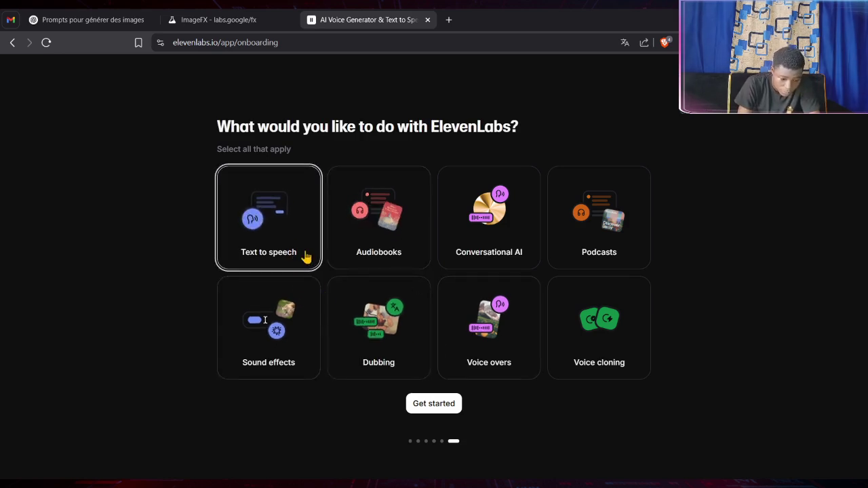
click(431, 404)
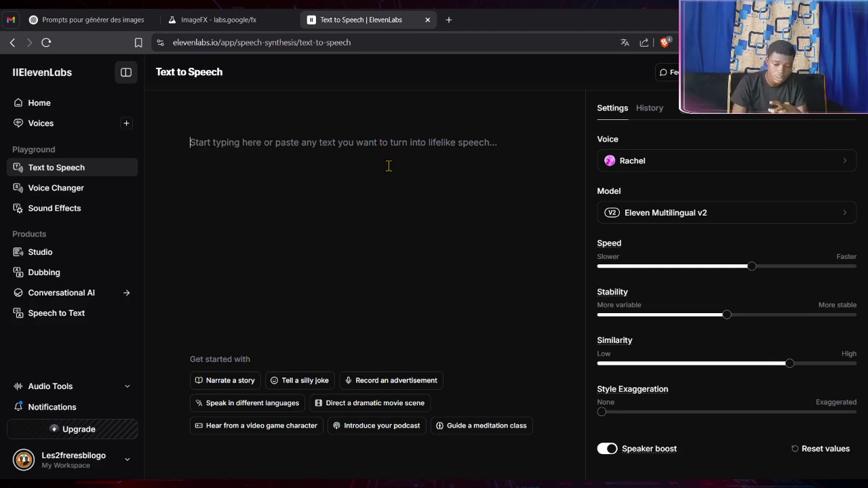
Enter "je suis entrain d'apprendre les outils ia sans blabla" as the text to convert to speech
text(je suis entrain d'appren)
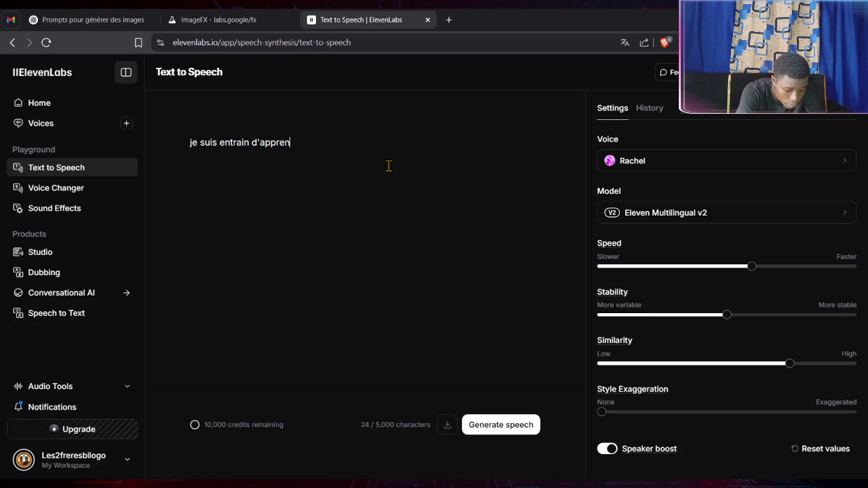
text(dre le)
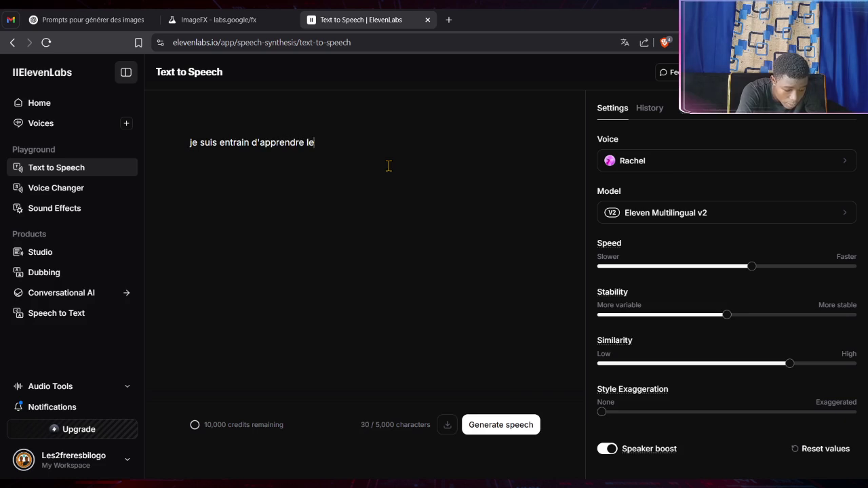
text(s outil)
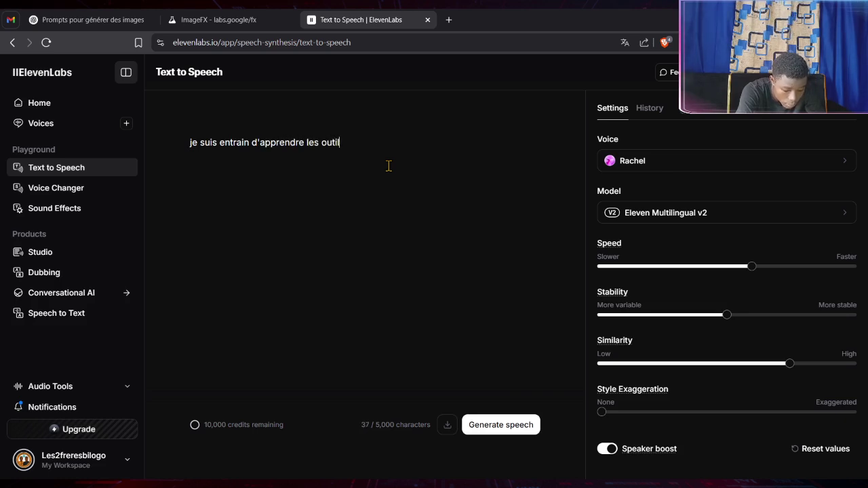
text(s ia sans)
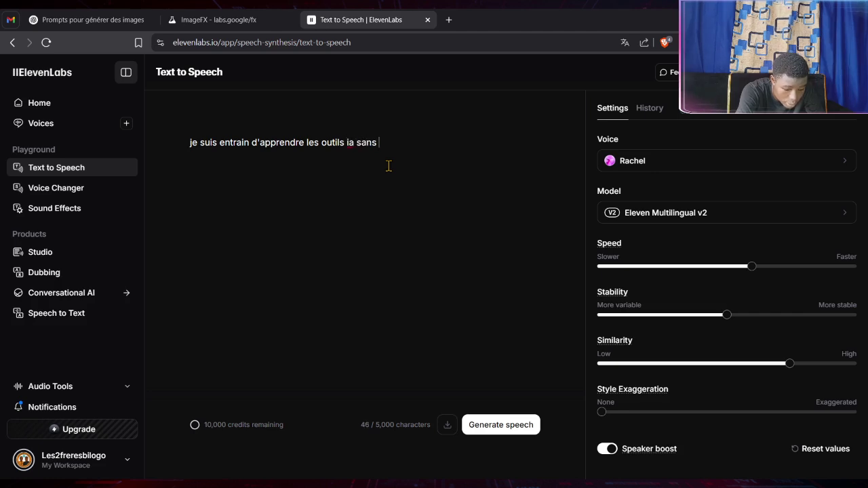
text(ia sans blabl)
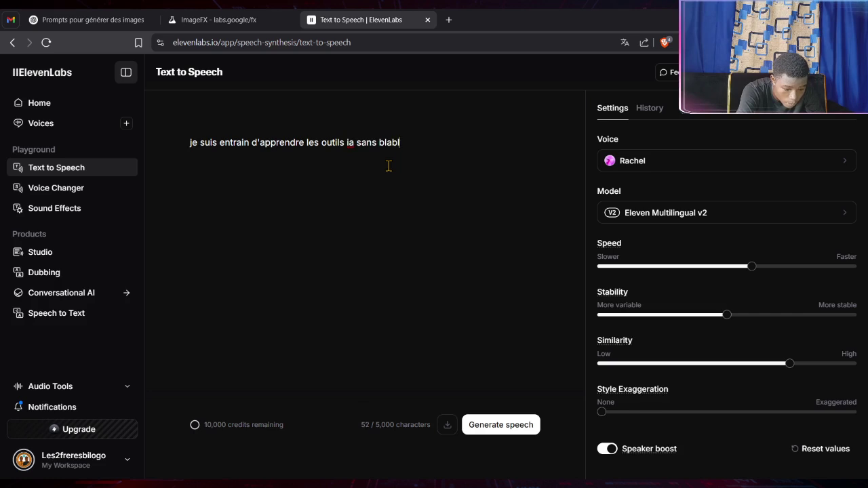
text(a)
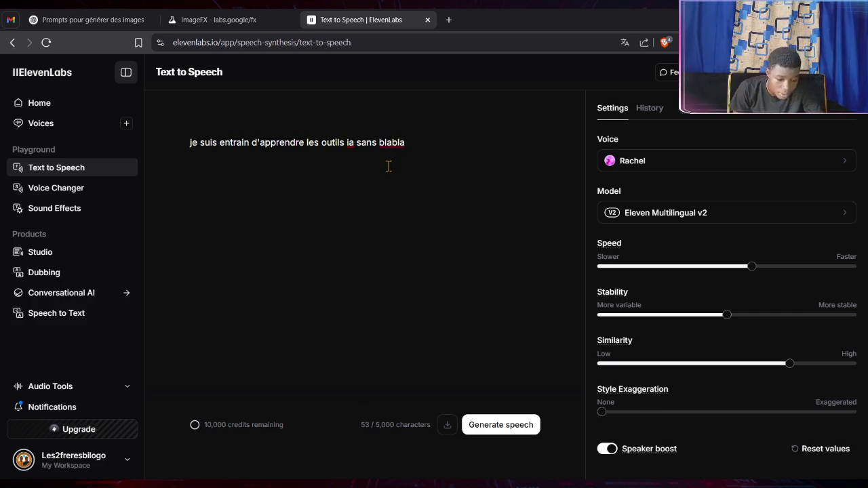
Generate the speech from the entered text with the Rachel voice and listen to the result
click(499, 430)
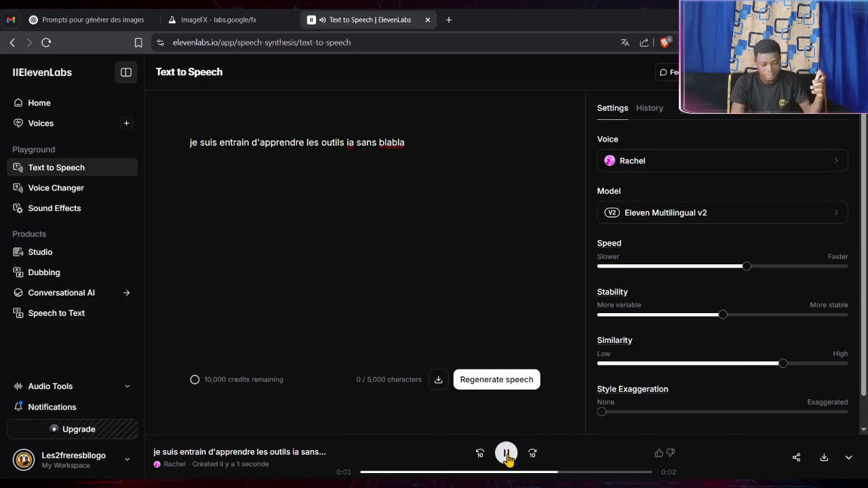
click(506, 454)
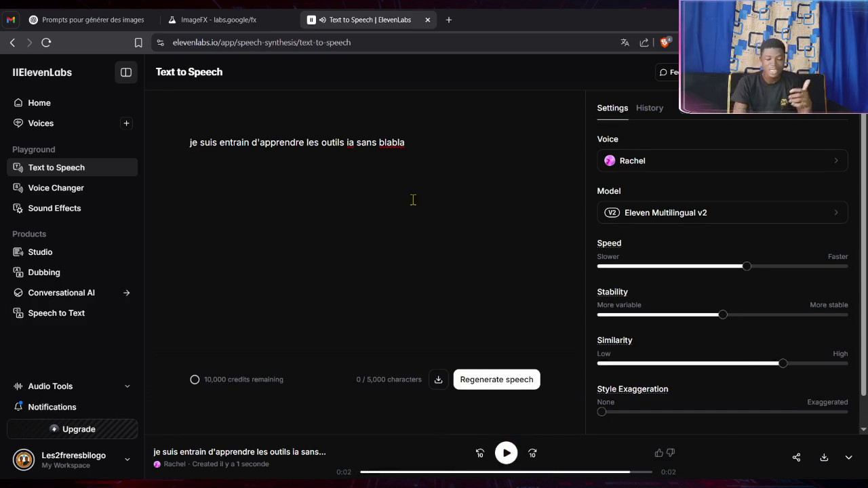
drag(434, 145, 189, 142)
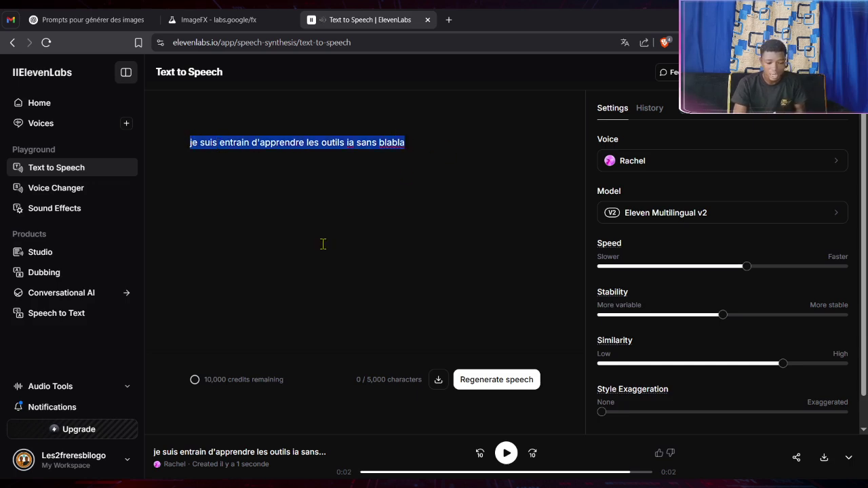
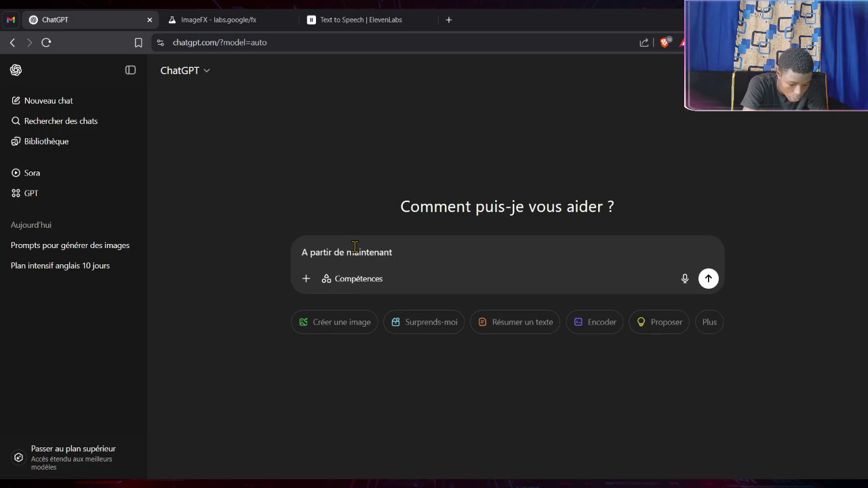
Continue the ChatGPT prompt with the role "tu es un spécialiste en publicité"
text(tu es)
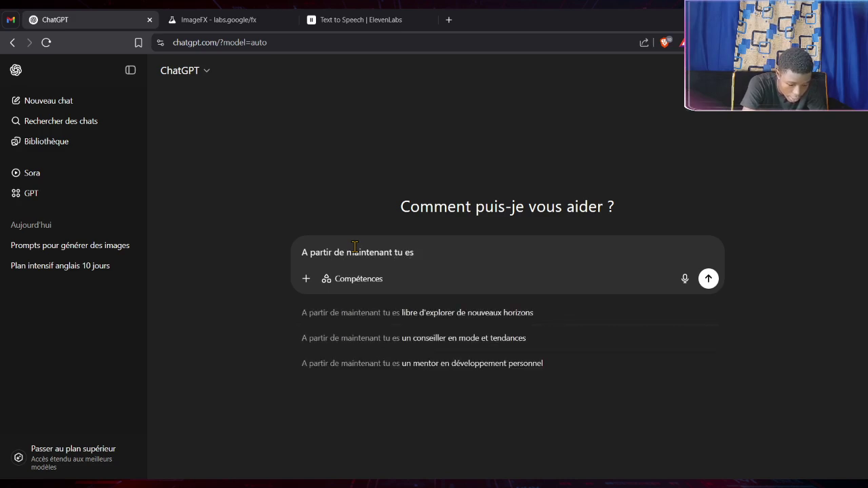
text( un spé)
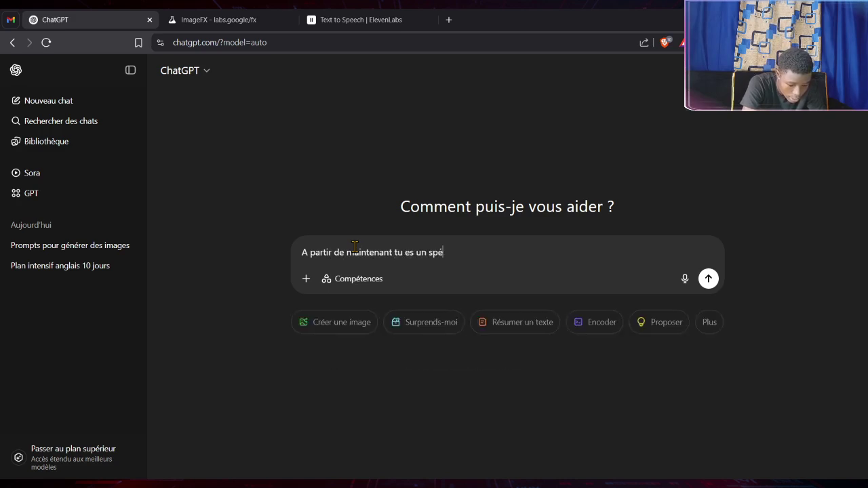
text(cialiste )
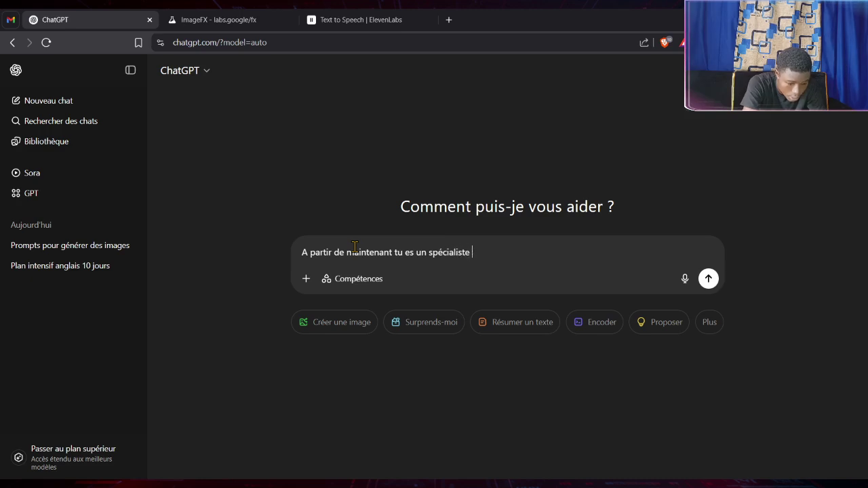
text(en mar)
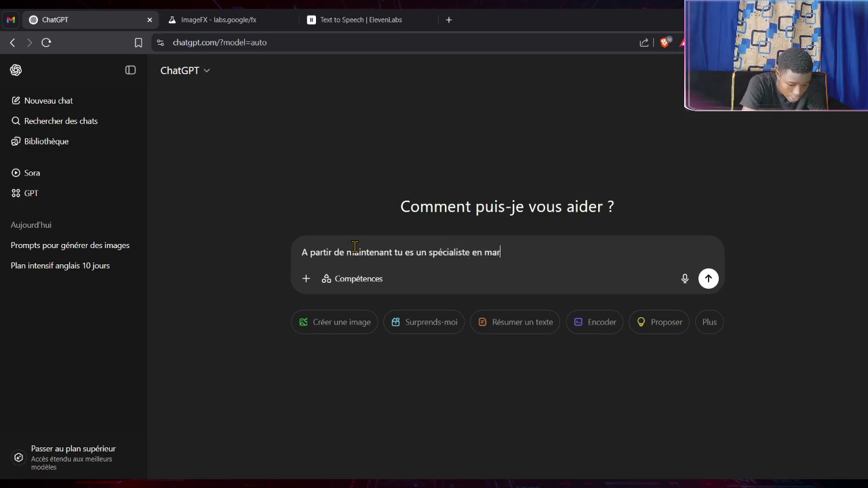
text(ke)
key(BackSpace)
key(BackSpace)
key(BackSpace)
key(BackSpace)
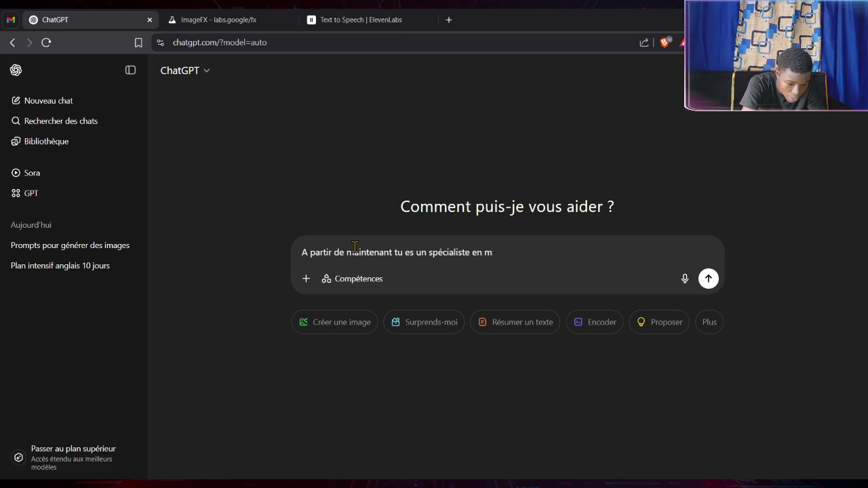
text(publ)
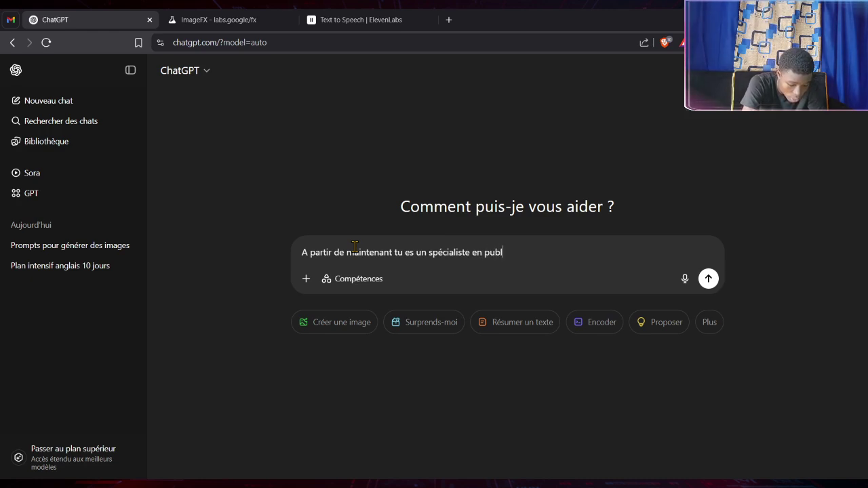
text(icité)
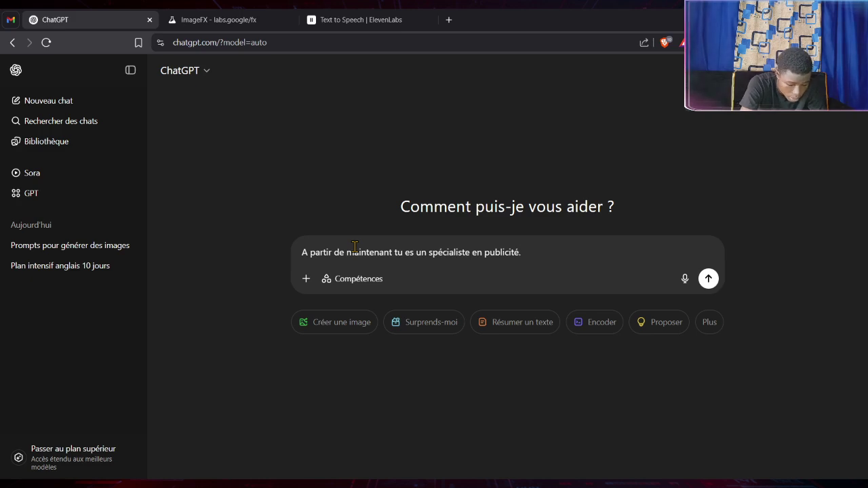
Add the sentence "j'aierais lancé la publicité des nouveaux téléphones made in Burkina" to the prompt
text(. J)
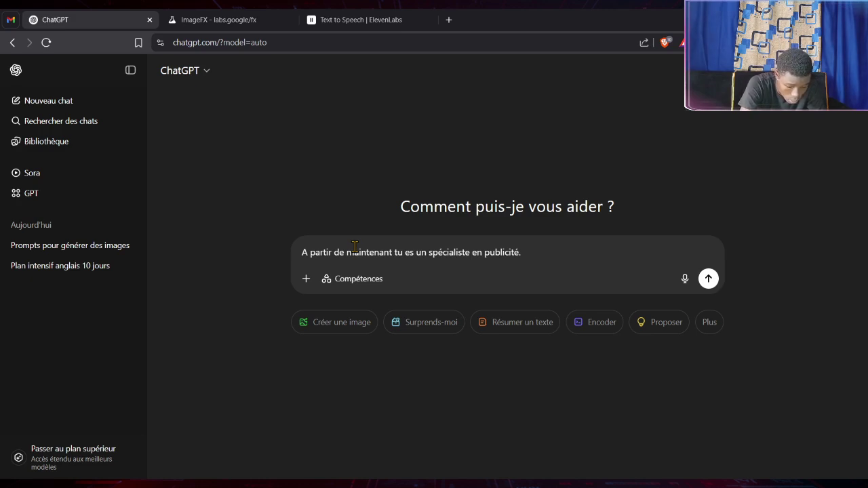
text('ai)
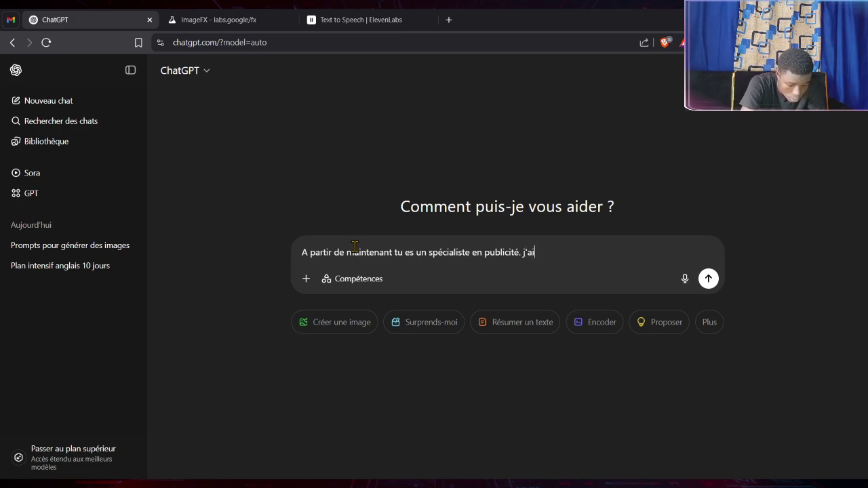
text(erais)
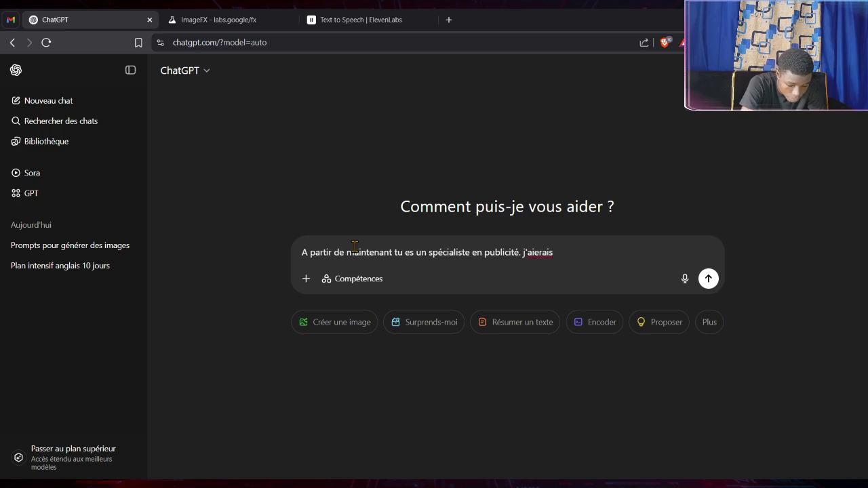
text( lancé )
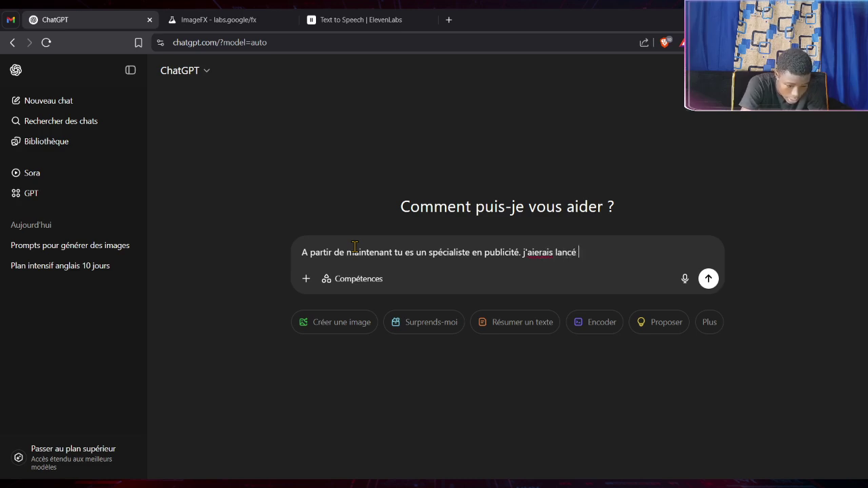
text(la pu)
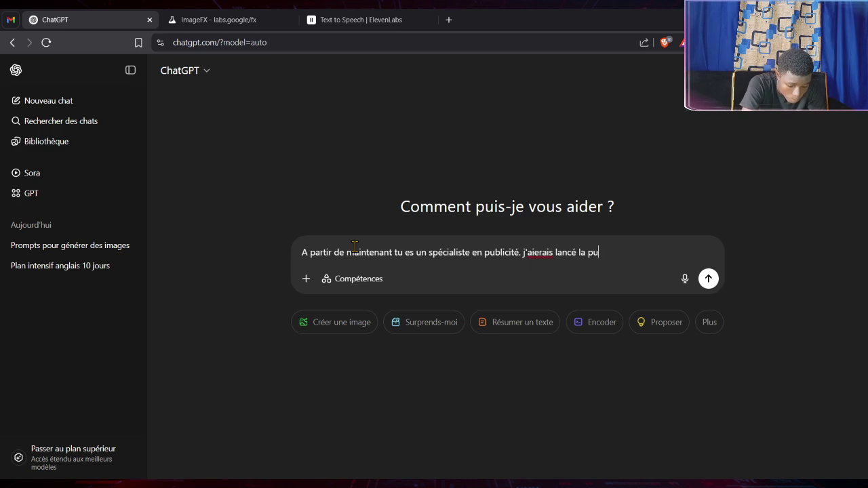
text(blicité )
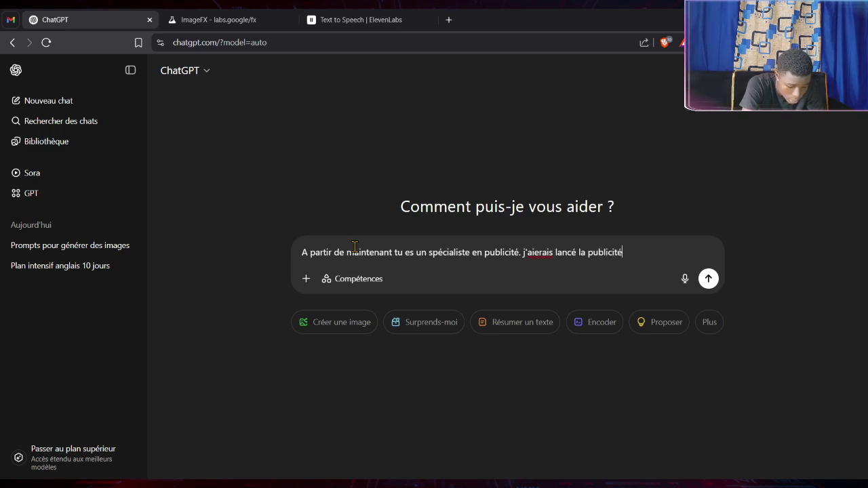
text(de)
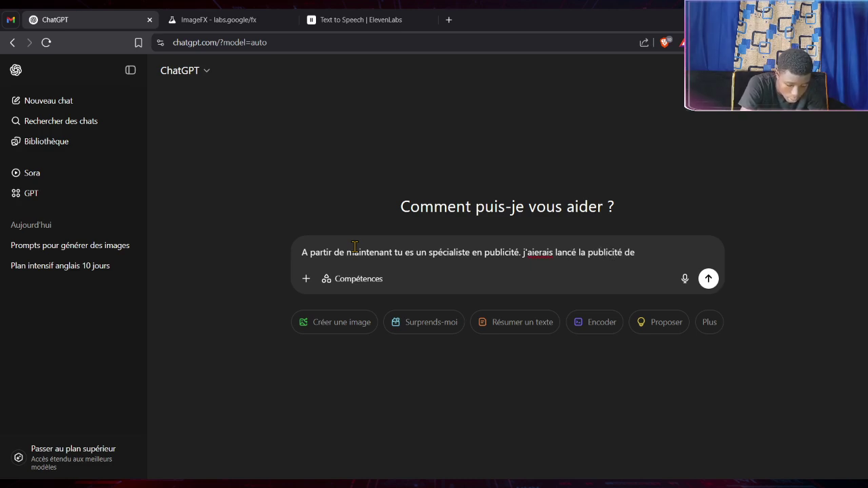
key(BackSpace)
key(BackSpace)
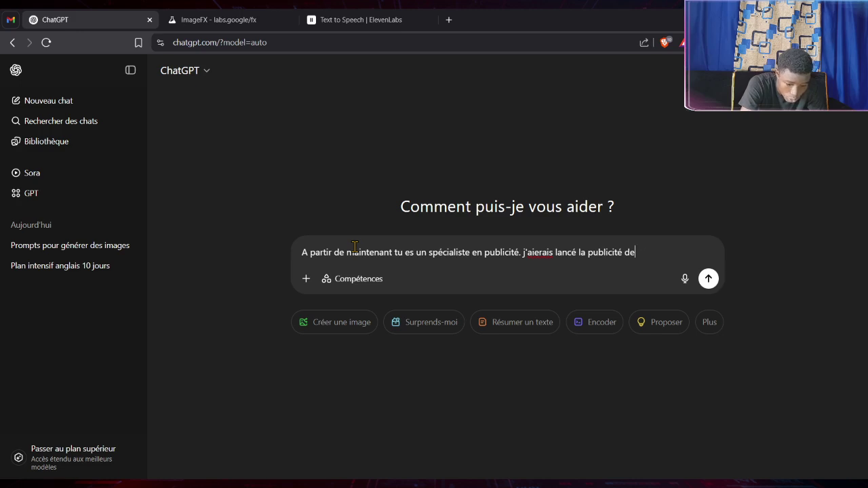
text(s n)
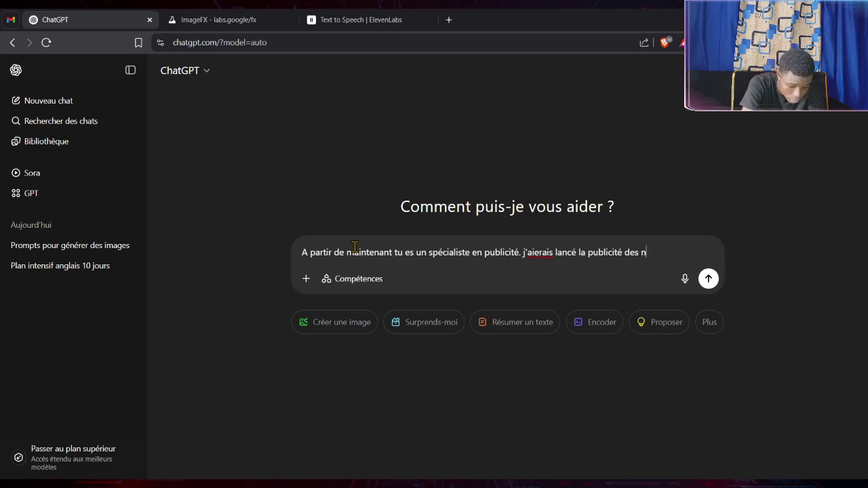
text(ouveaux )
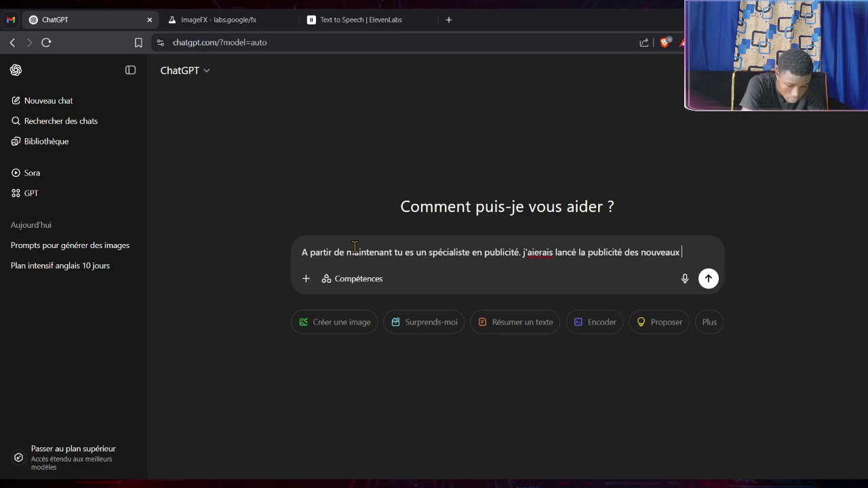
text(té)
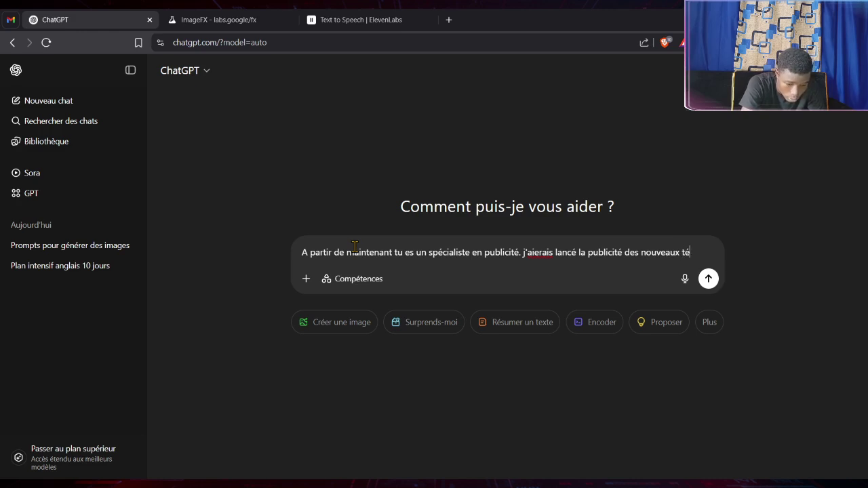
text(lé)
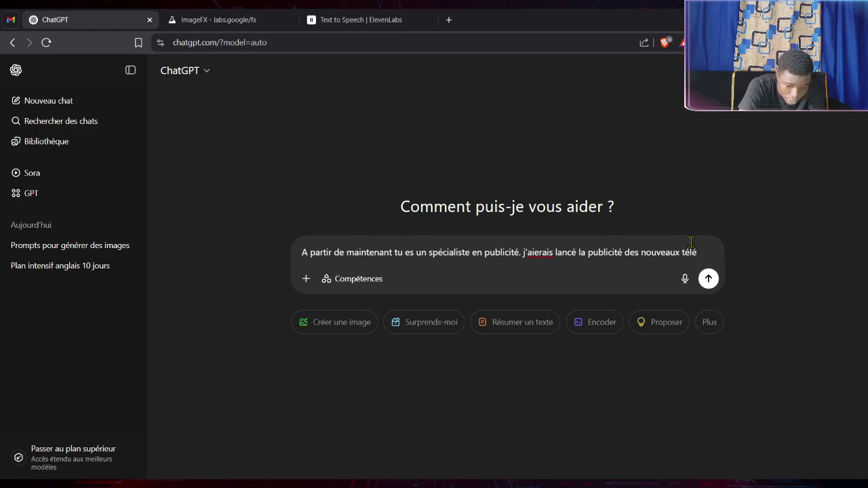
text(phones m)
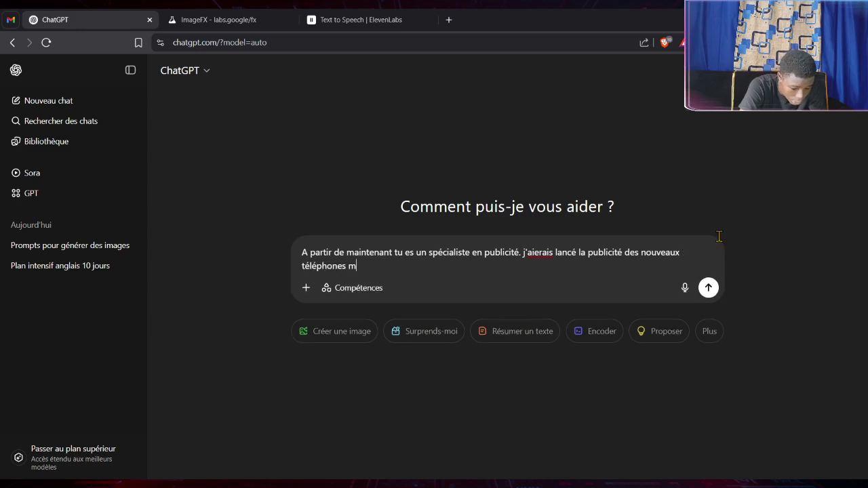
text(ade )
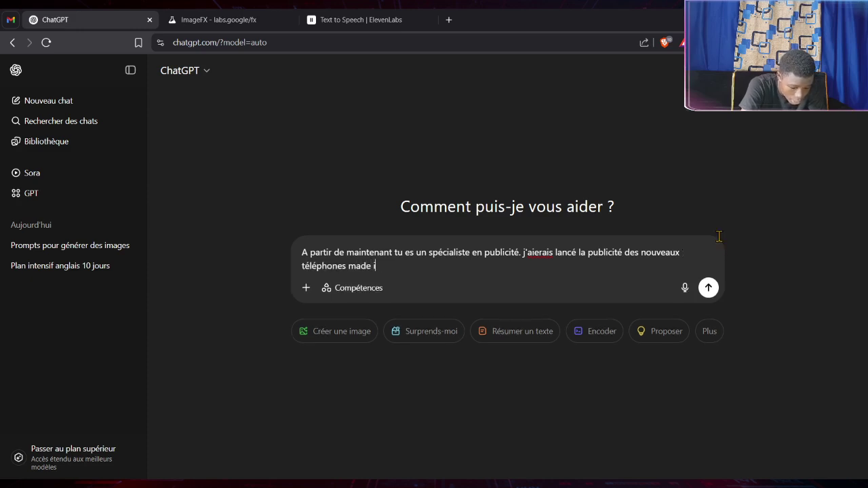
text(in Bu)
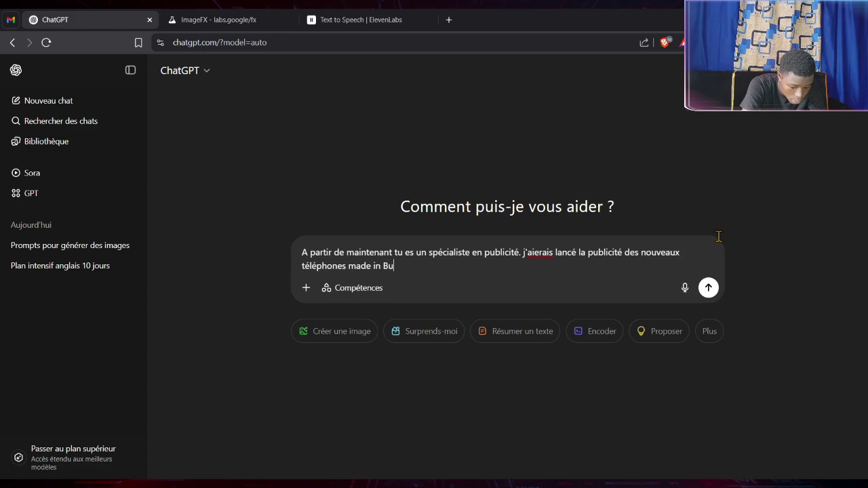
text(rkin)
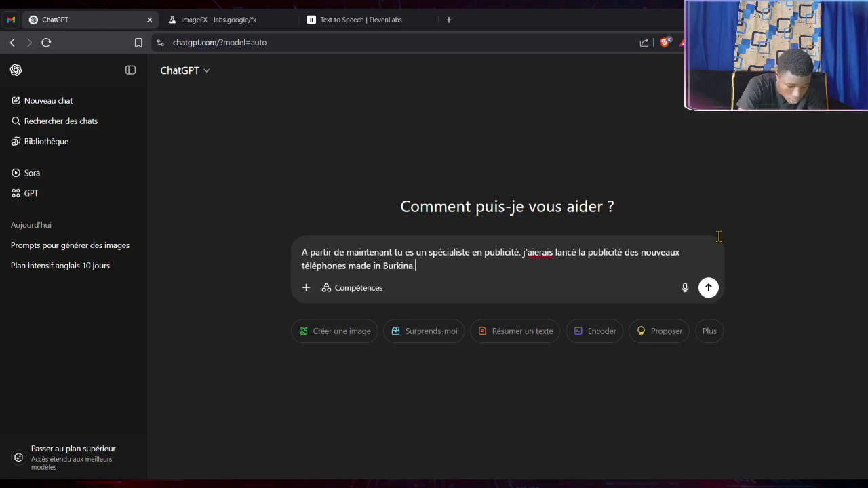
State the brand in the prompt with "Le nom de la marque est : L2FB"
text(a. Le )
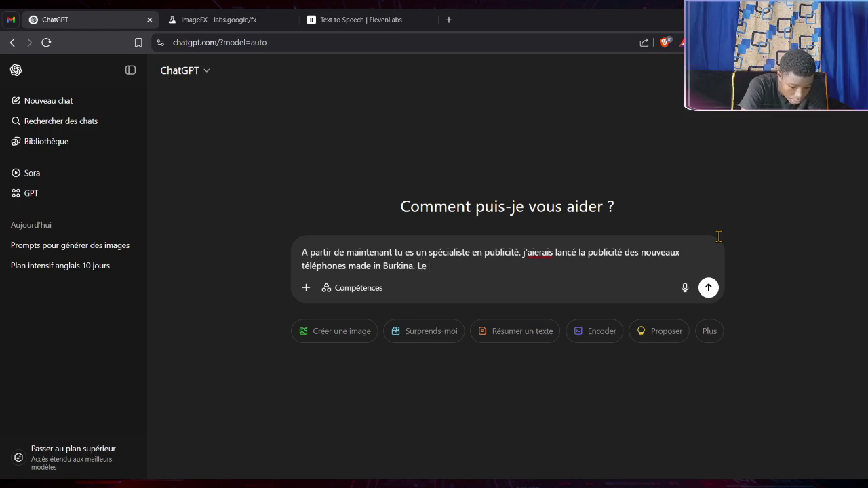
text(nom de la marq)
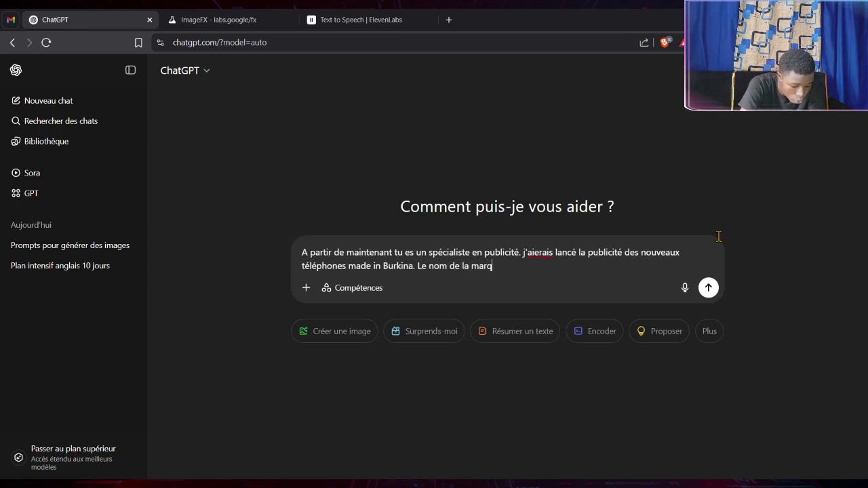
text(ue est : L2FB)
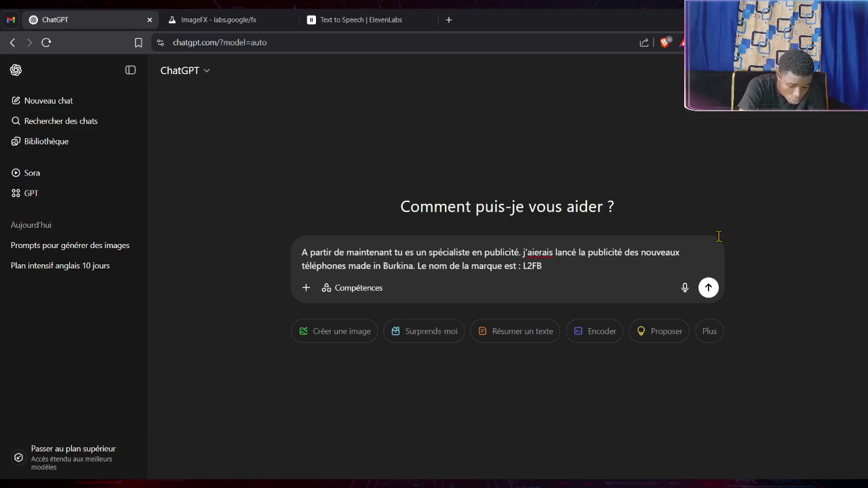
Add a new line to the prompt reading "Redige un script publicitaire de 30 secondes"
key(shift+Return)
text(Red)
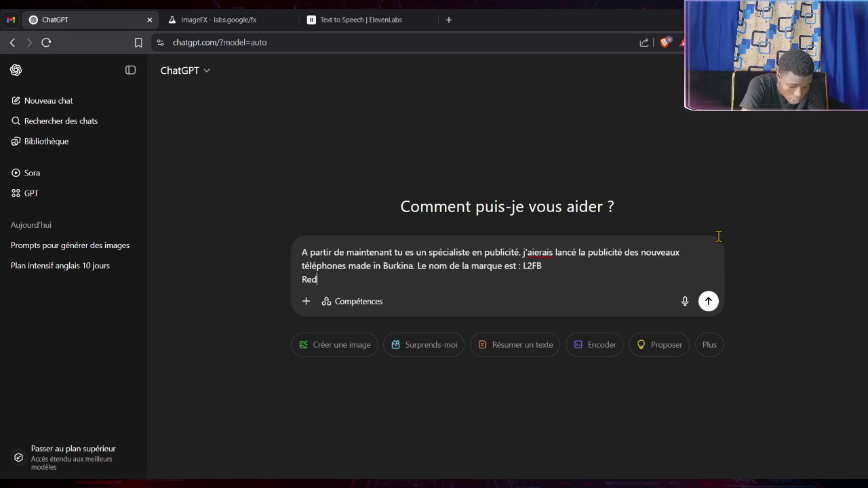
text(ige )
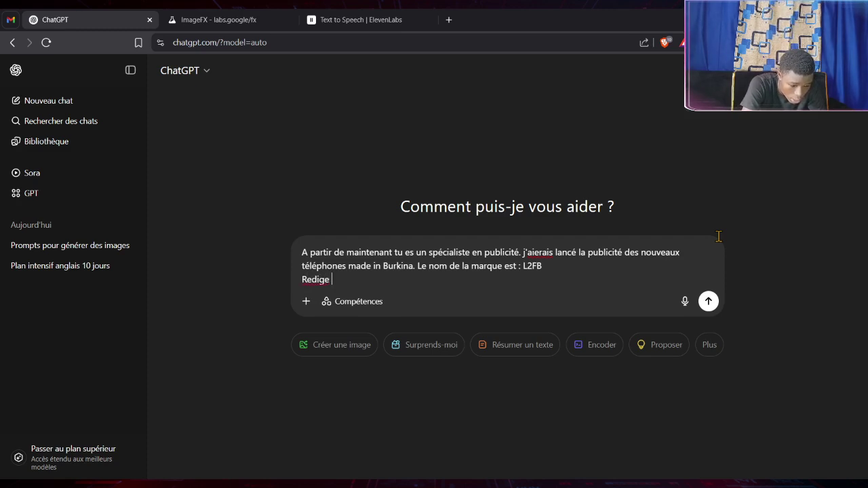
text(un sc)
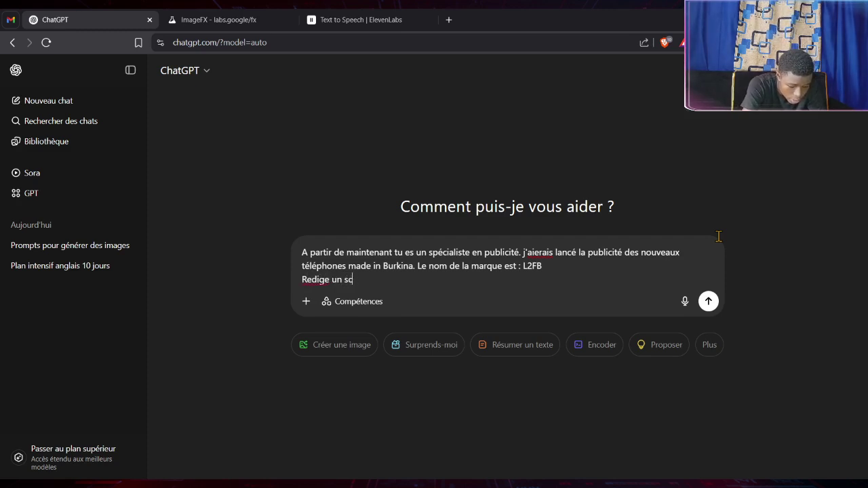
text(ript p)
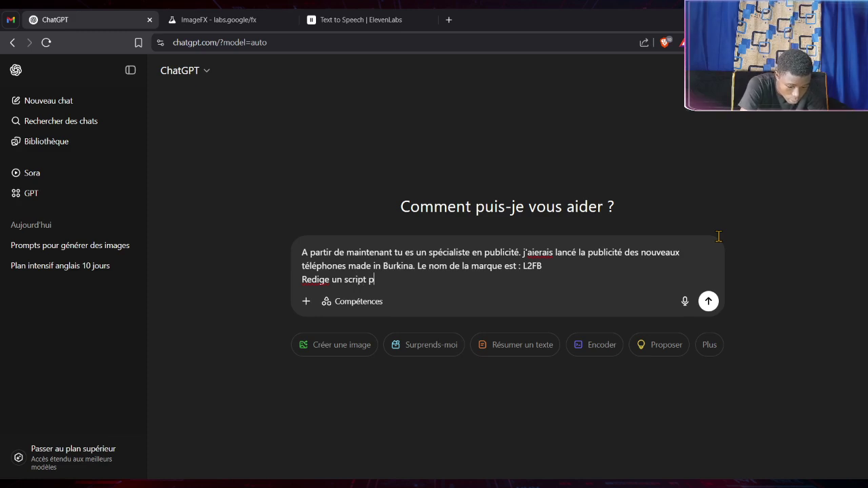
text(ublici)
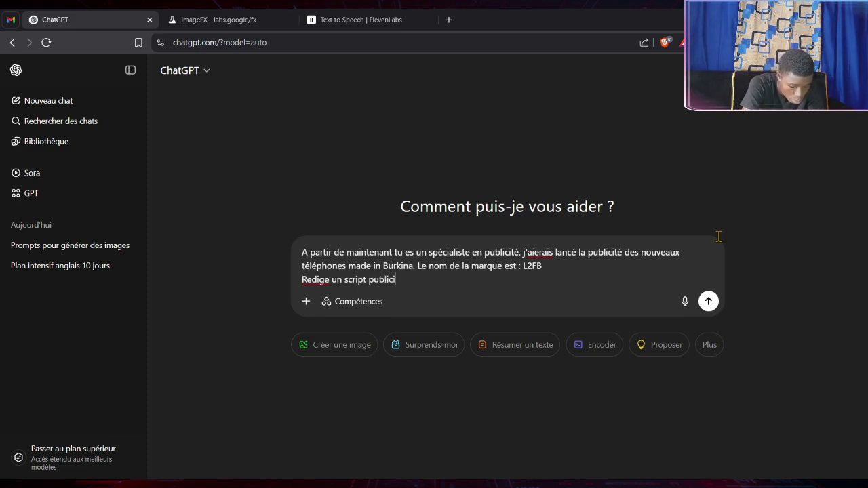
text(taire)
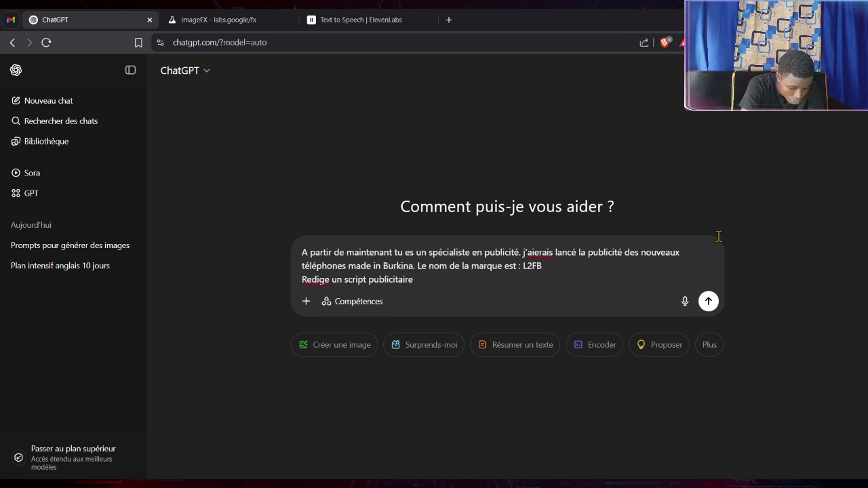
text( de 3)
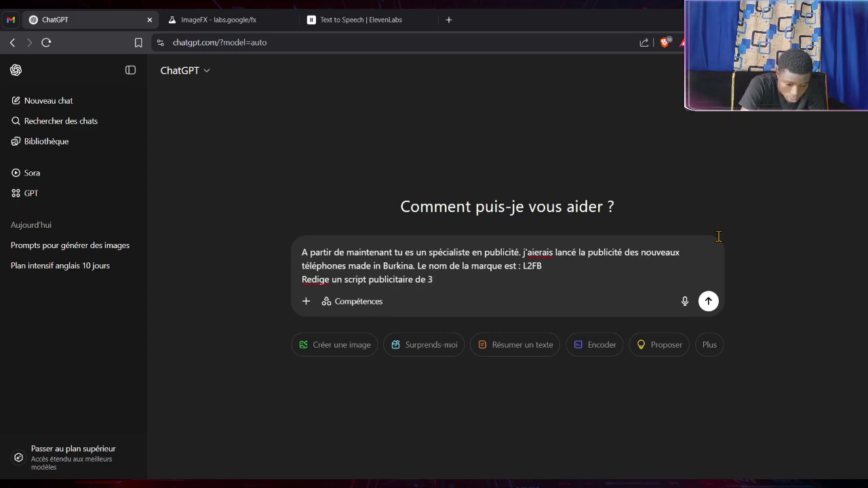
text(0 sec)
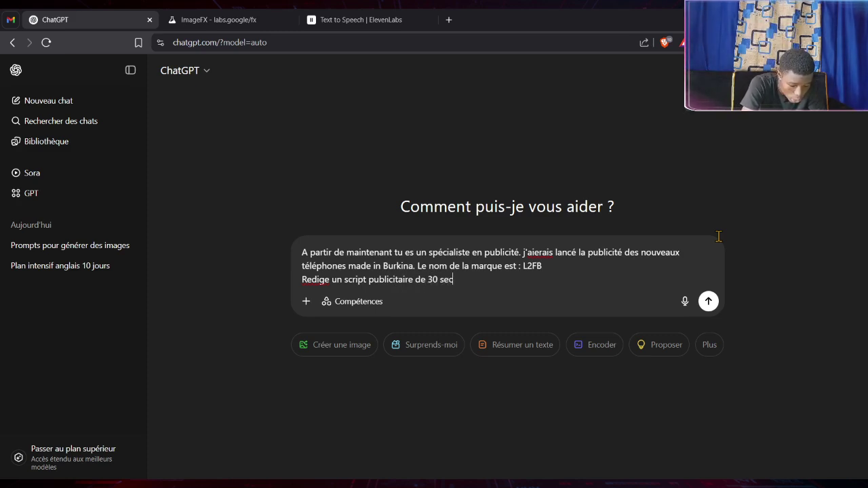
text(ondes)
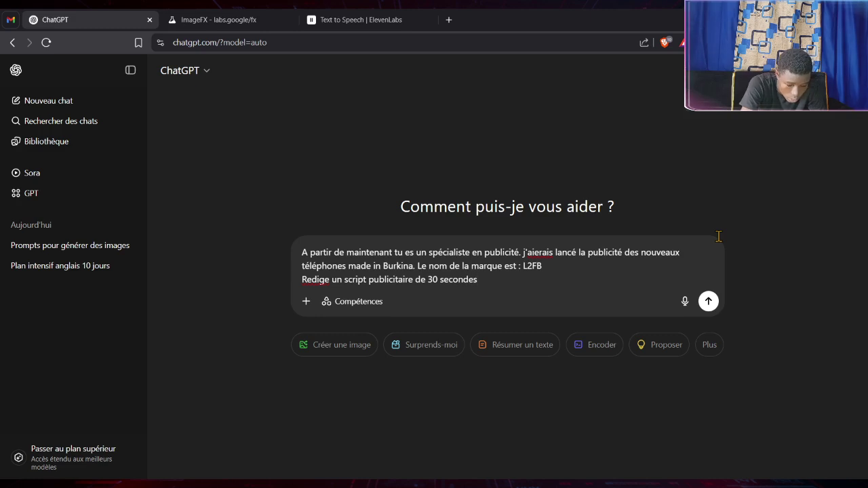
Complete the request with "pour annoncer ce produit" and send the prompt
text( pour an)
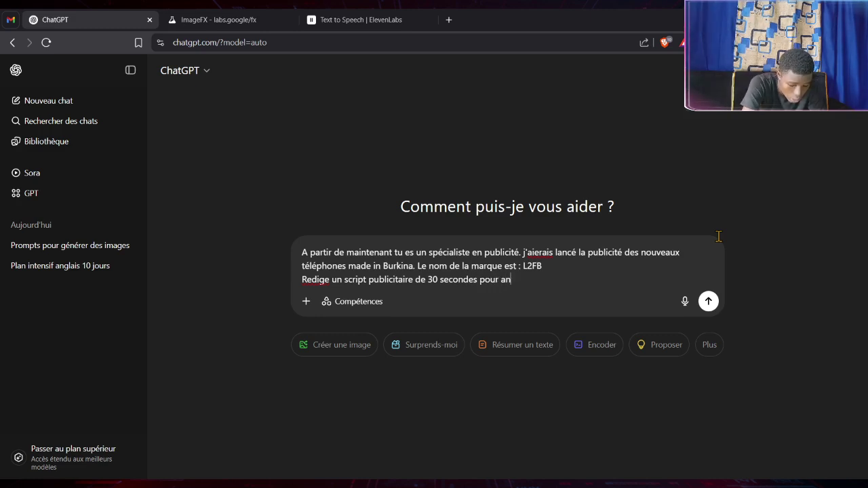
text(noncer)
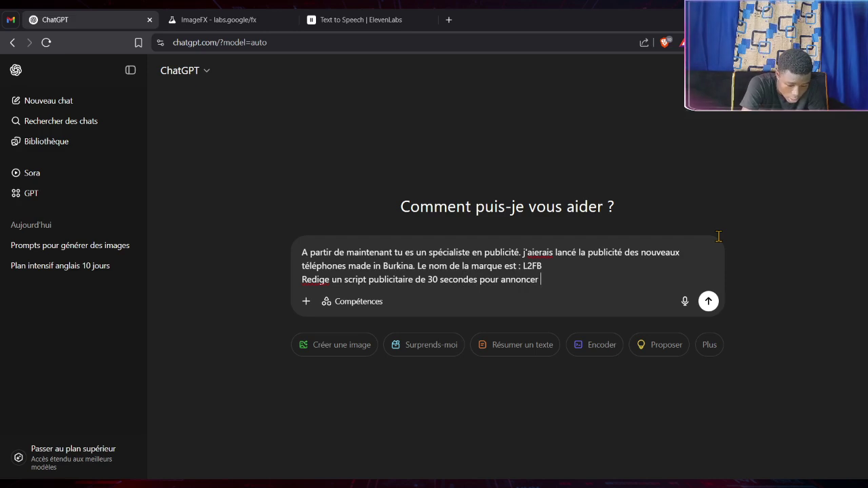
text( ce produit)
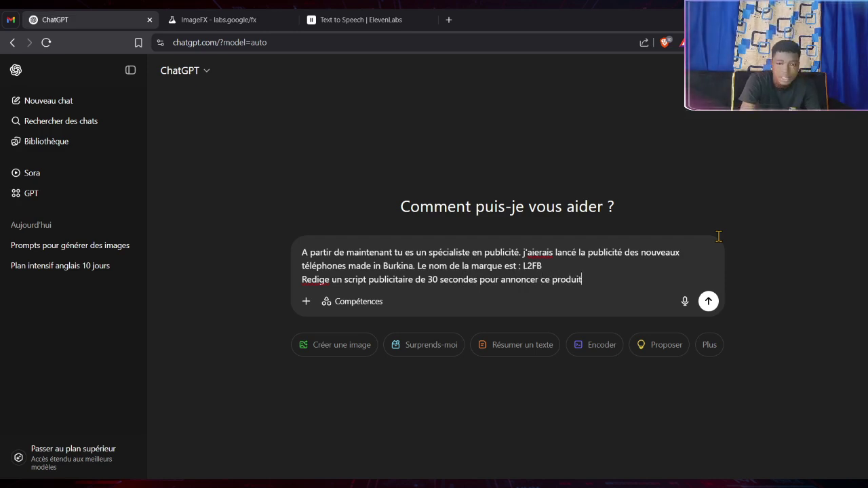
key(Return)
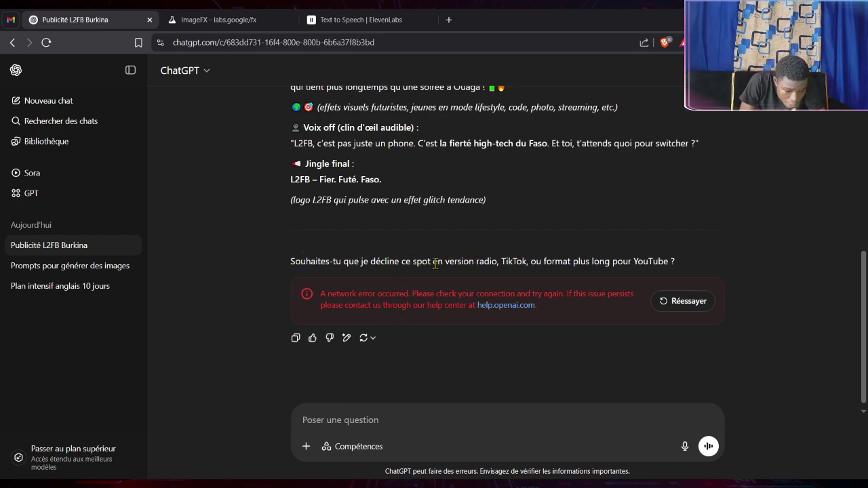
Send the follow-up message "fait le en version radio" to get a radio version of the script
click(322, 425)
text(fait la)
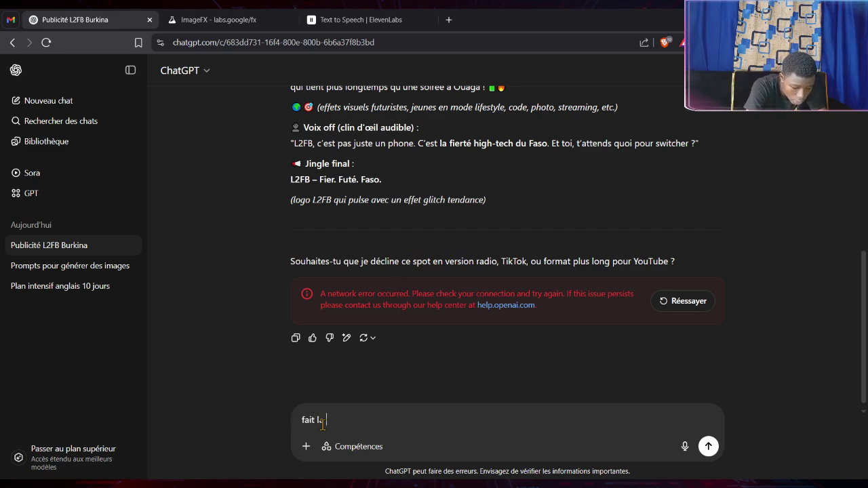
text( en v)
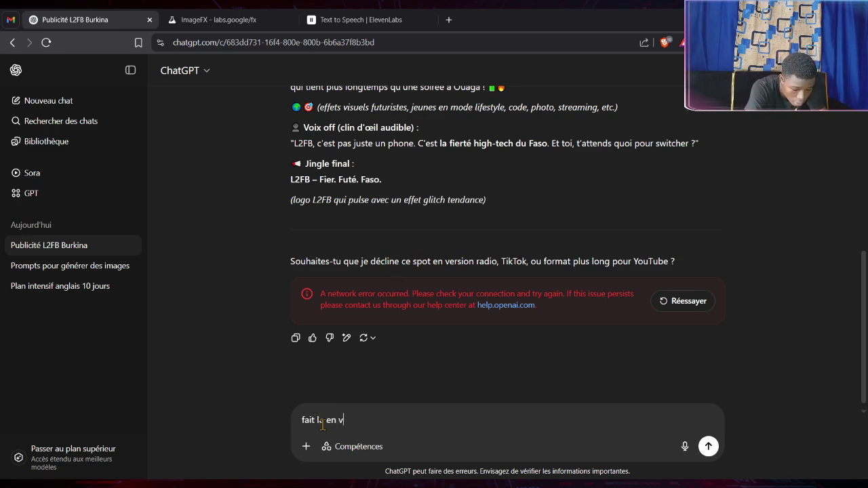
text(ersion )
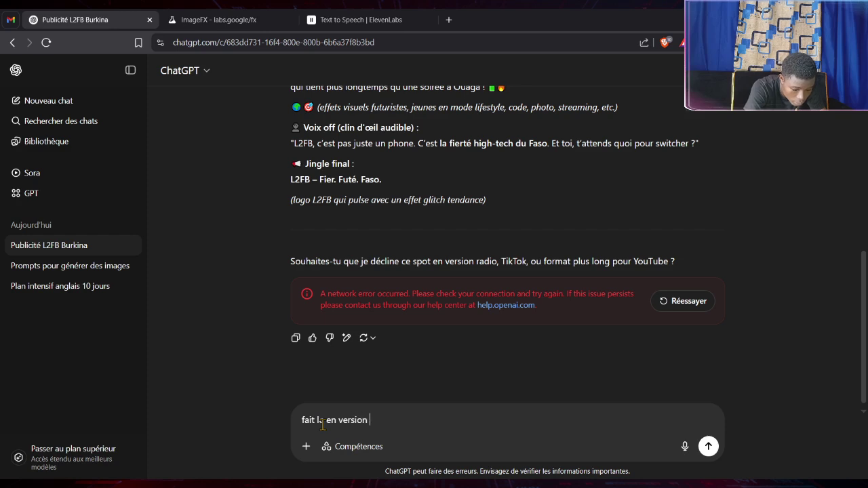
text(radio)
key(Return)
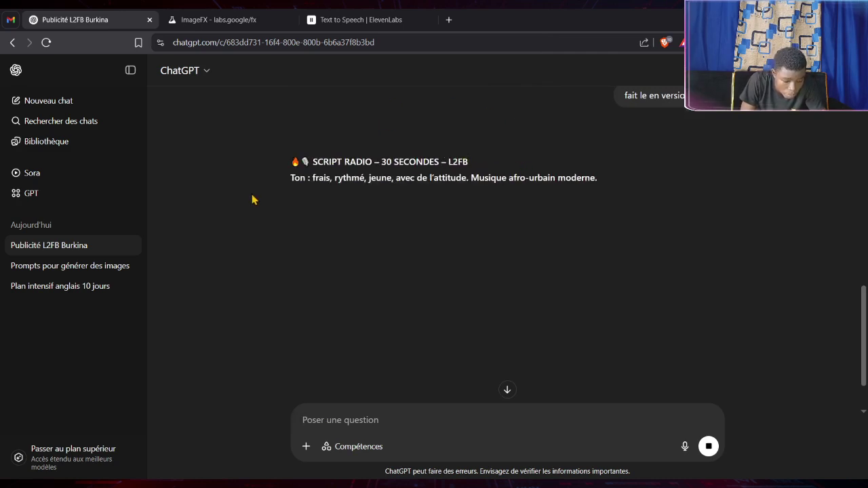
scroll(379, 223, down, 1)
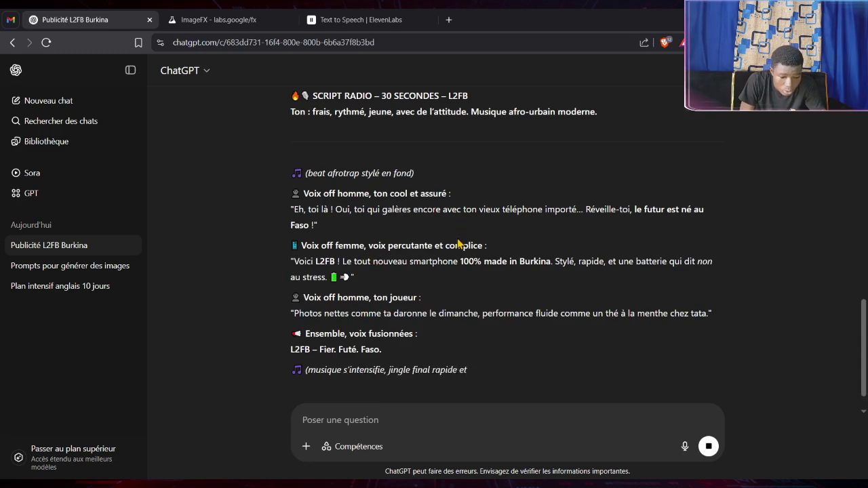
Ask for the voice-over text only by sending "donne juste le texte du voix off sans titre ni rien"
click(346, 418)
text(do)
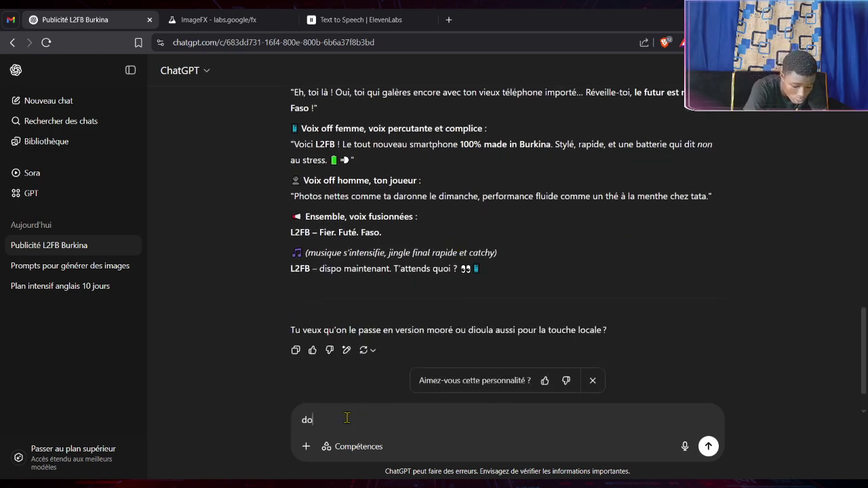
text(nne jus)
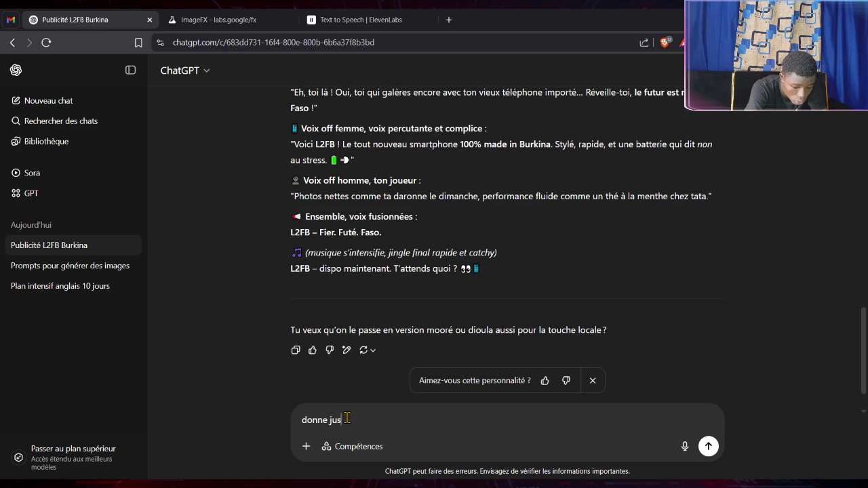
text(te le)
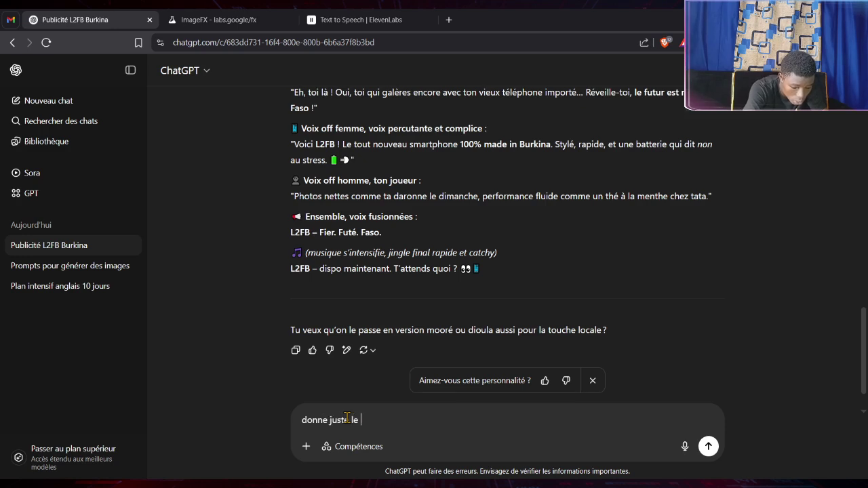
text( texte d)
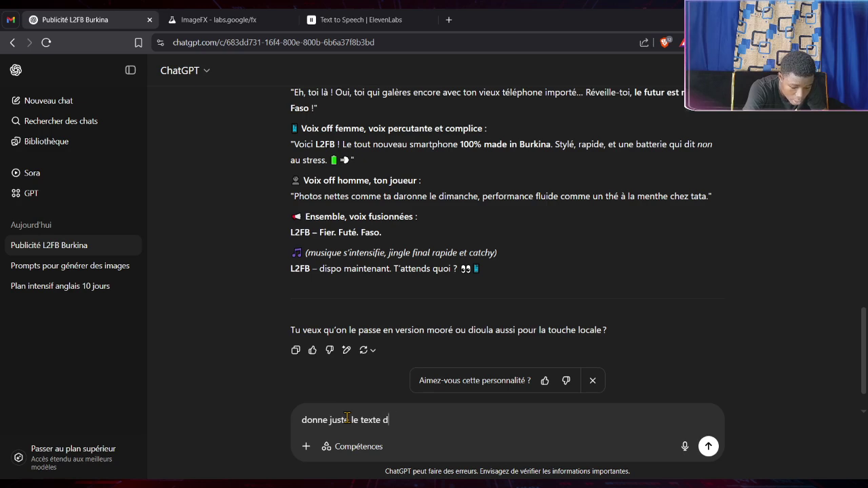
text(u voix )
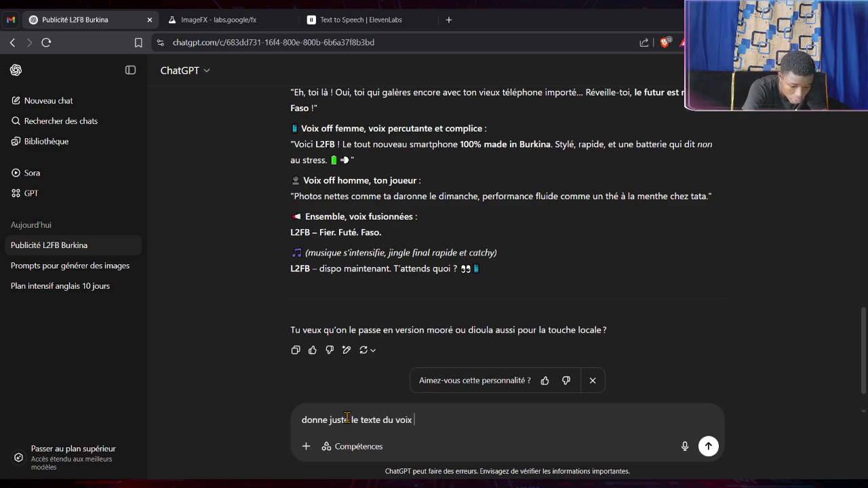
text(off san)
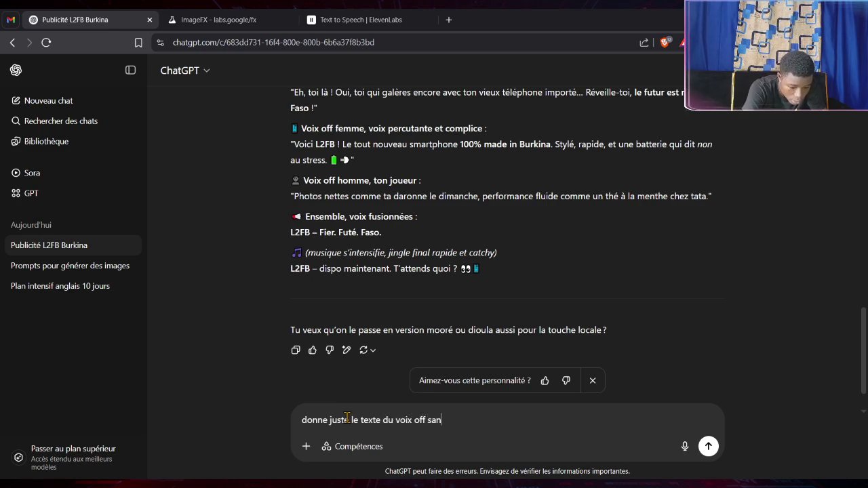
text(s titre)
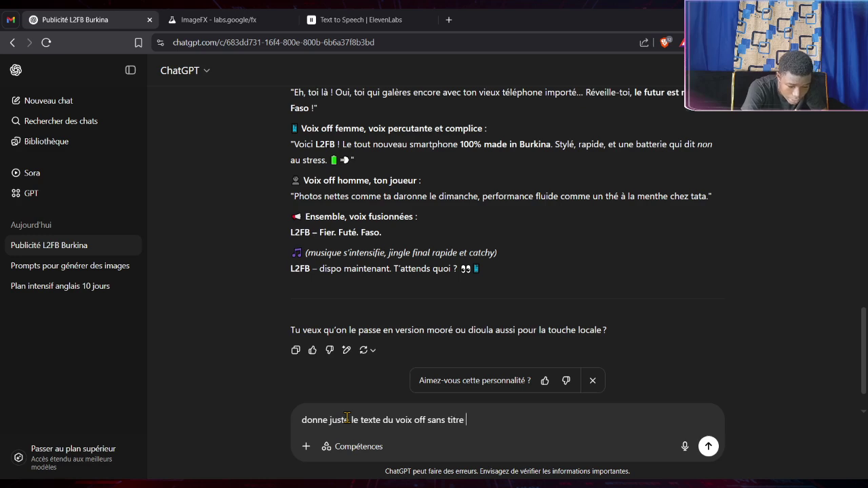
text( ni)
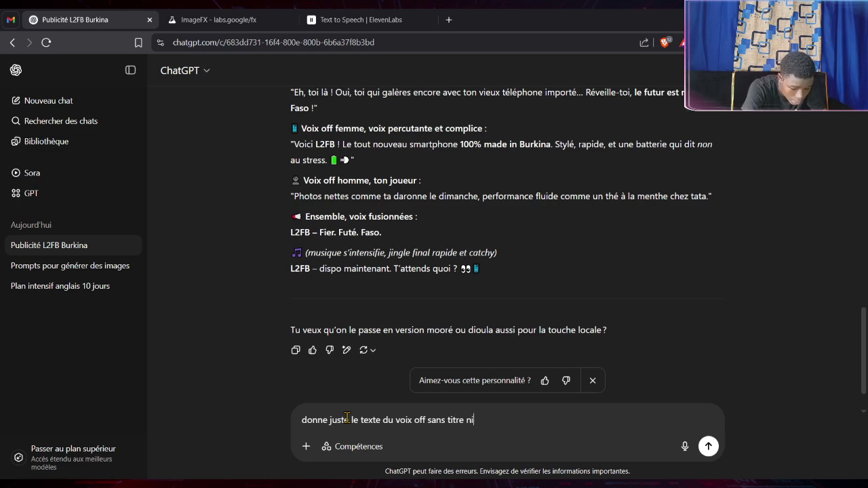
text( rien)
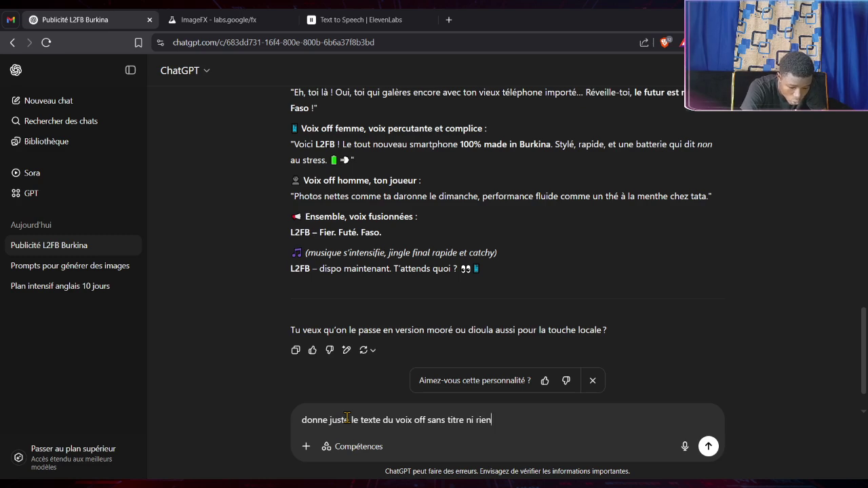
key(Return)
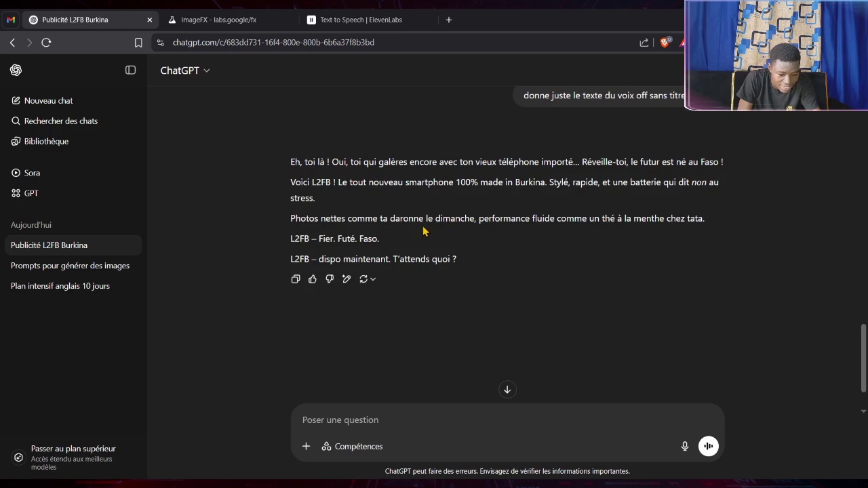
Copy the conversation's first prompt and paste it into a new chat
scroll(468, 207, up, 8)
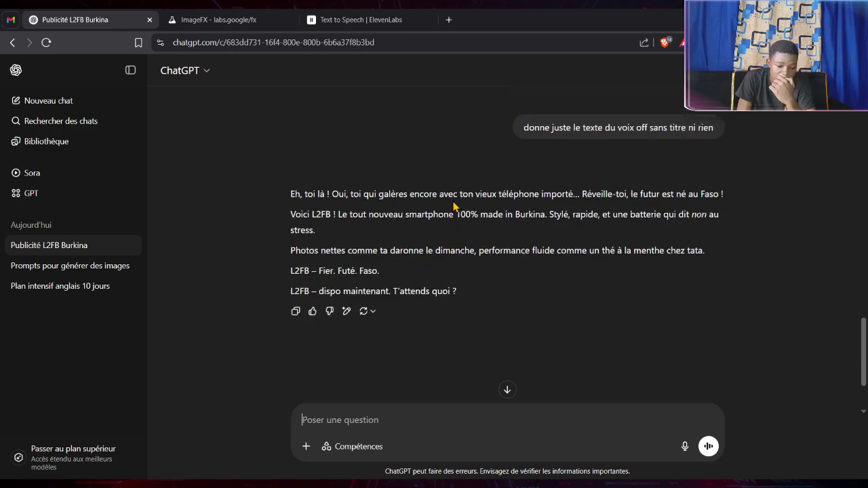
scroll(451, 197, up, 3)
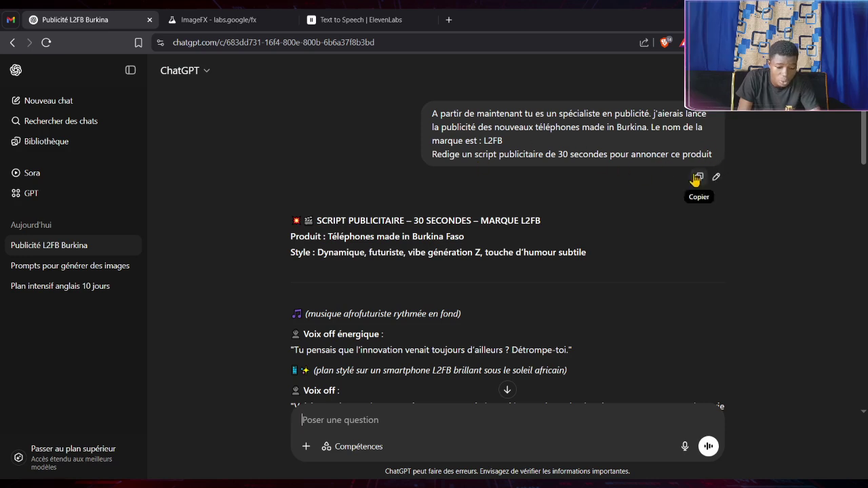
click(698, 177)
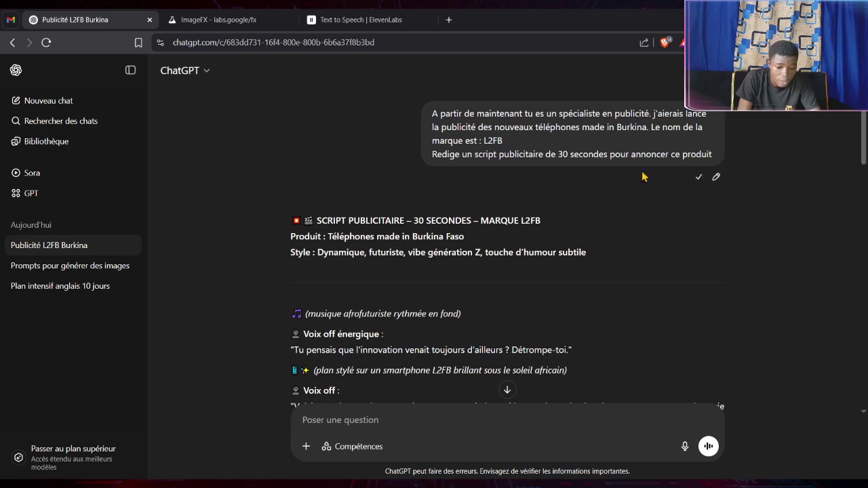
click(65, 102)
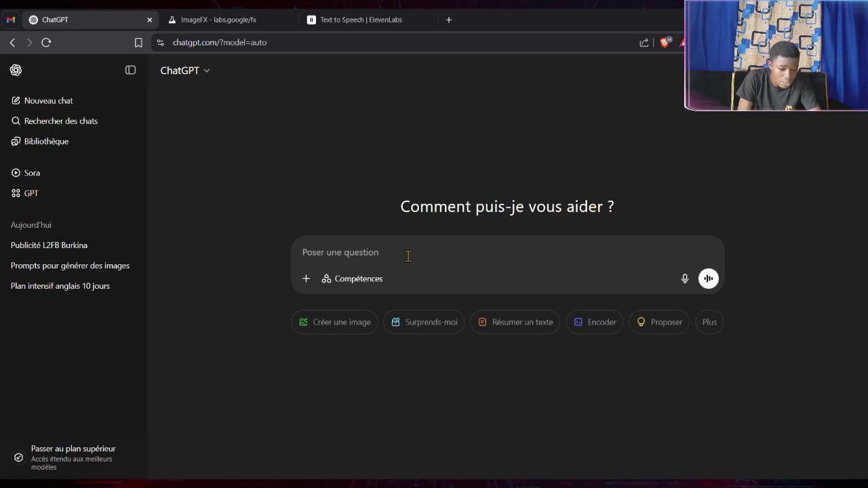
key(ctrl+v)
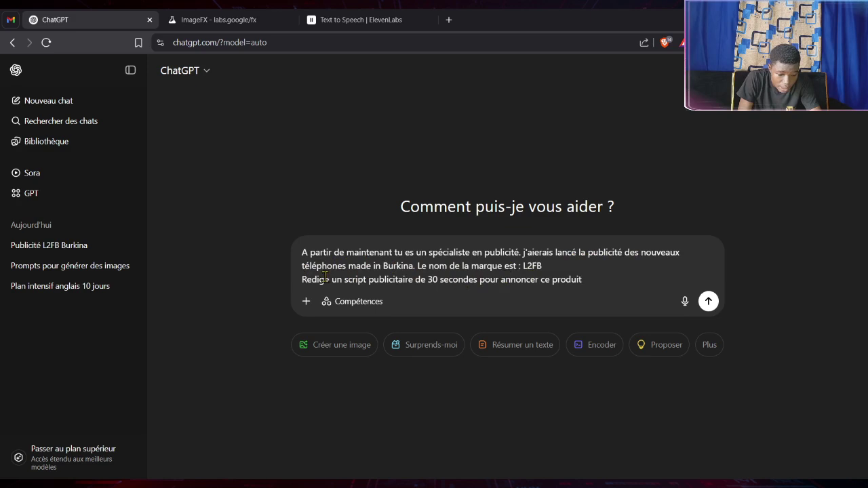
Change the script length in the pasted prompt to "300 caractères" and send it
click(438, 282)
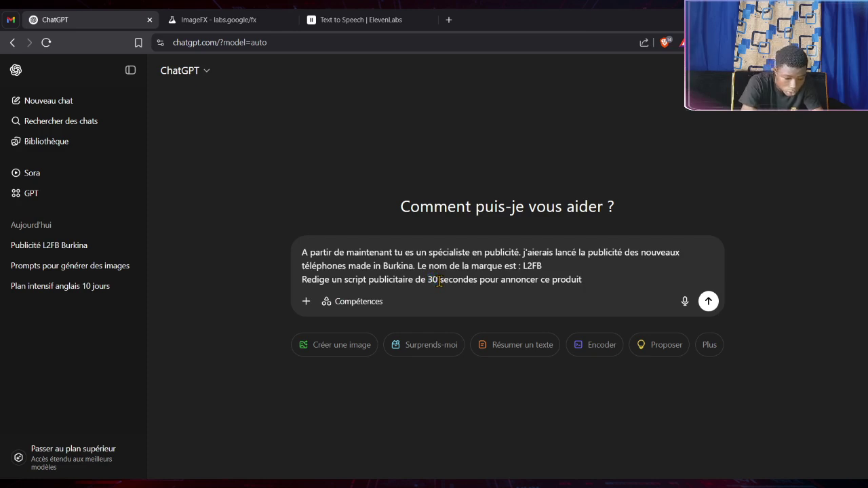
text(0)
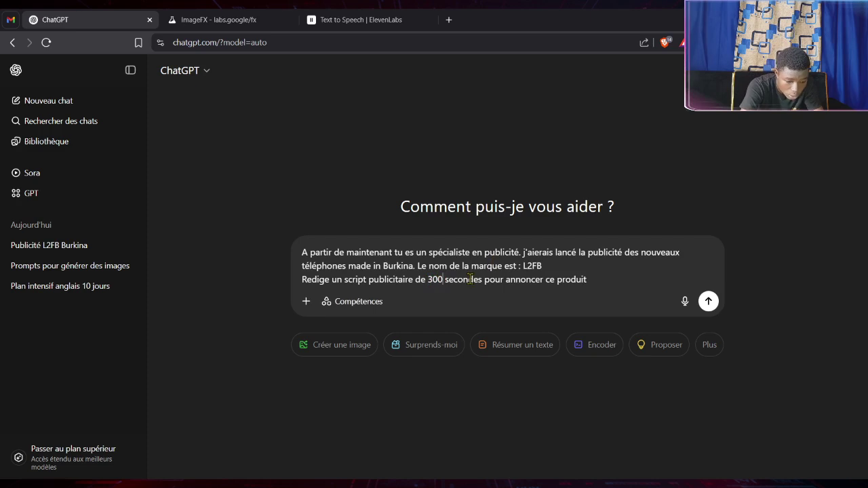
drag(480, 280, 446, 280)
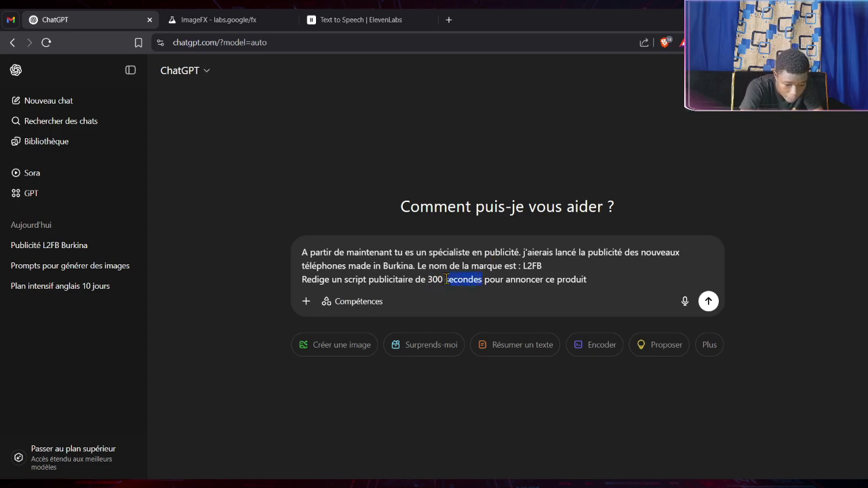
key(BackSpace)
text(carac)
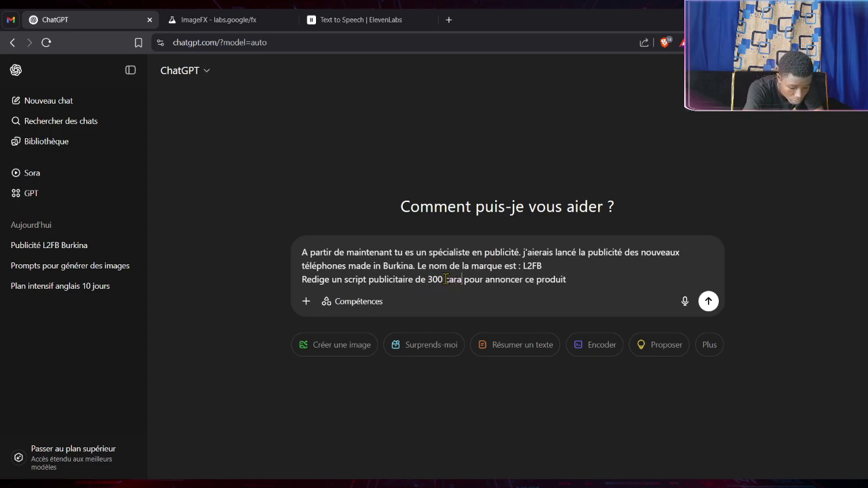
text(tères)
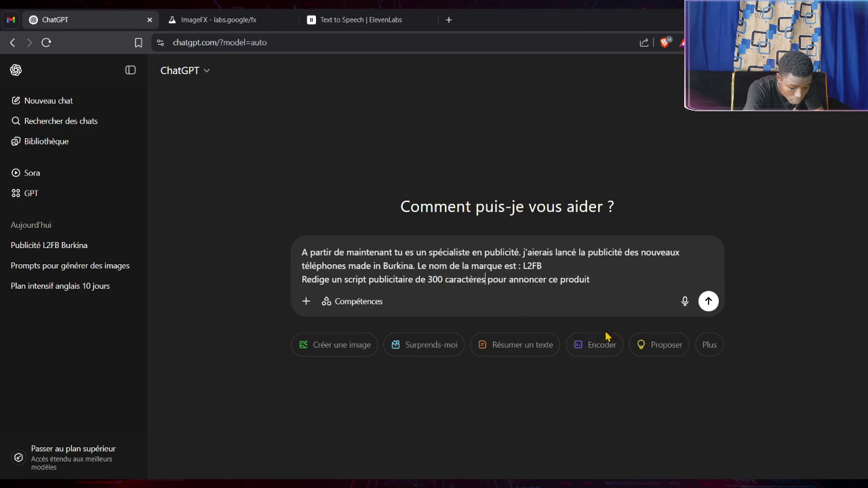
click(709, 301)
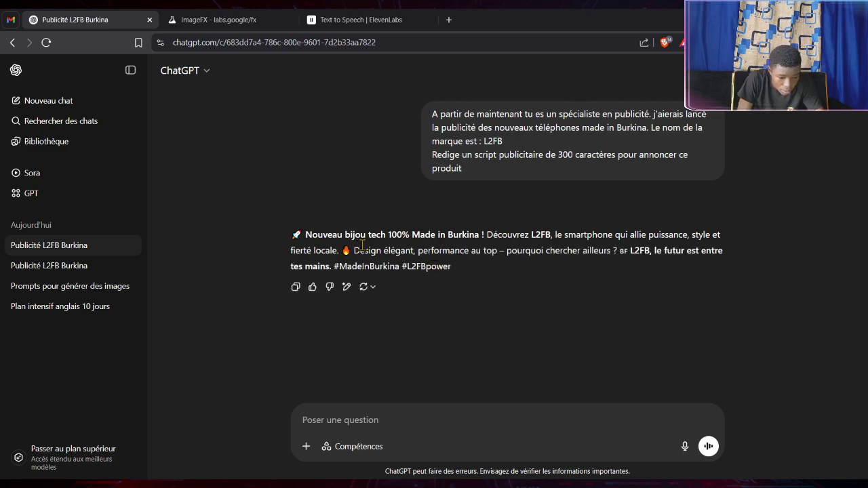
Copy the generated ad text without its leading emoji and hashtags into ElevenLabs Text to Speech, replacing the existing text, and generate the speech
drag(306, 235, 330, 265)
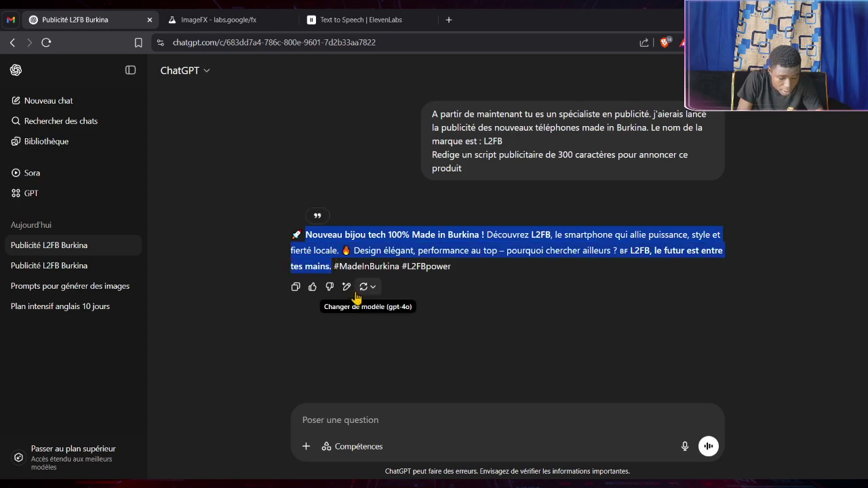
click(339, 23)
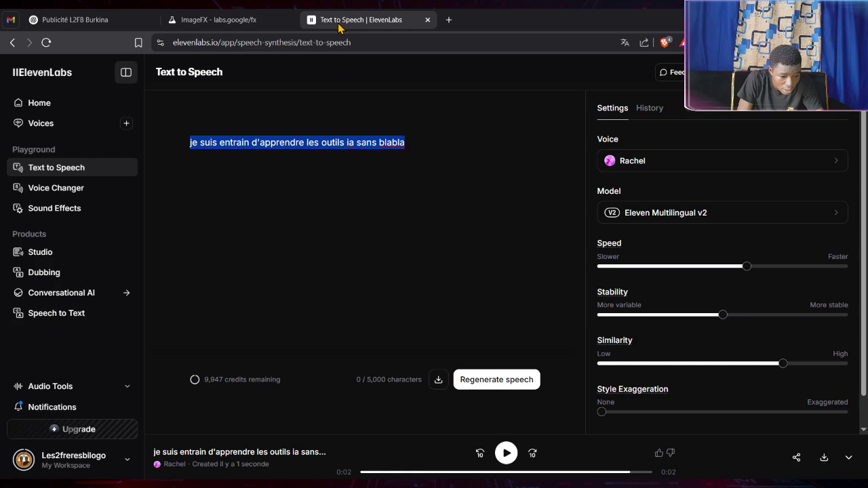
key(ctrl+v)
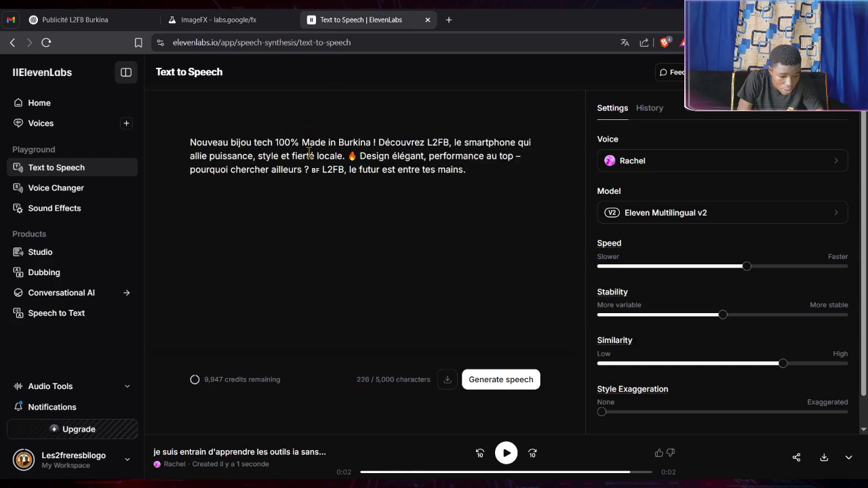
click(508, 384)
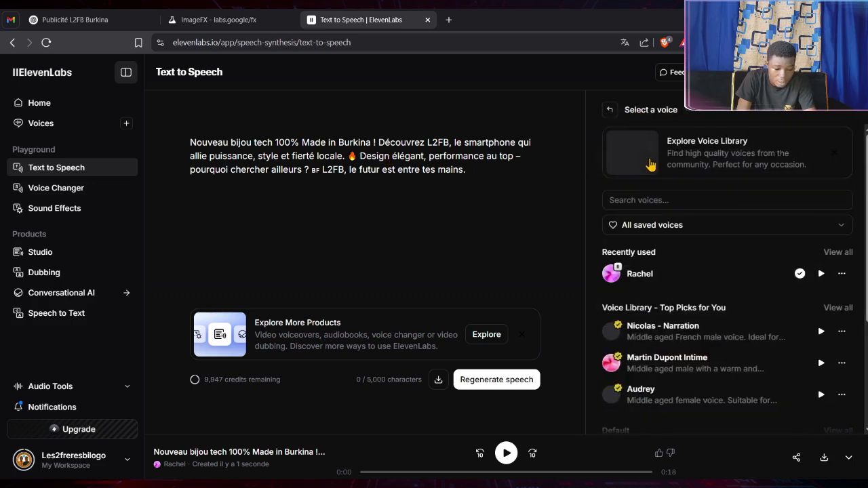
Open the voice selection, preview the Nicolas - Narration voice and look through the available voices
click(648, 166)
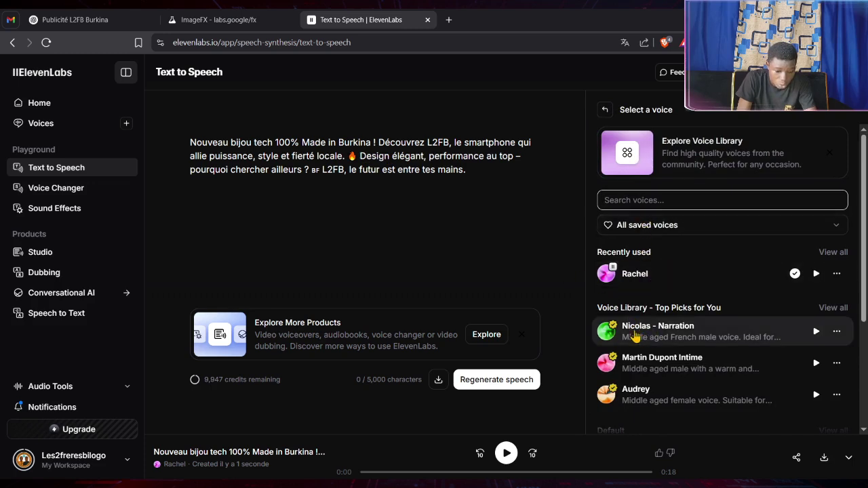
click(816, 335)
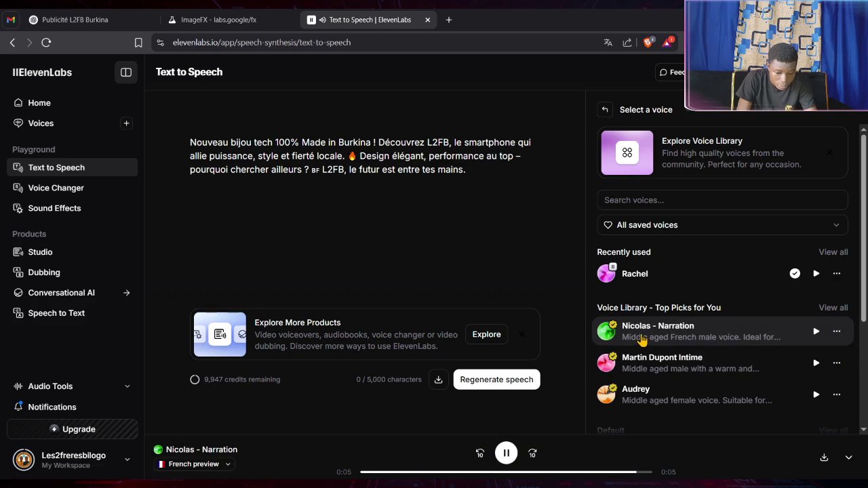
scroll(678, 367, down, 5)
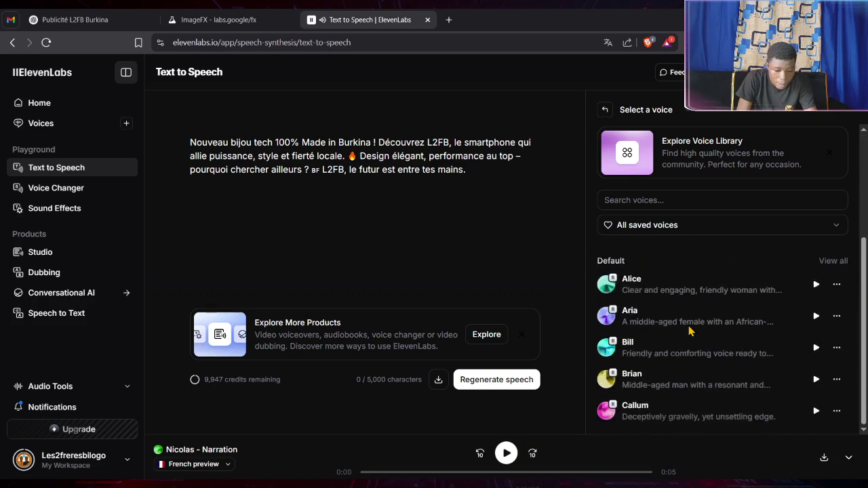
scroll(688, 330, up, 5)
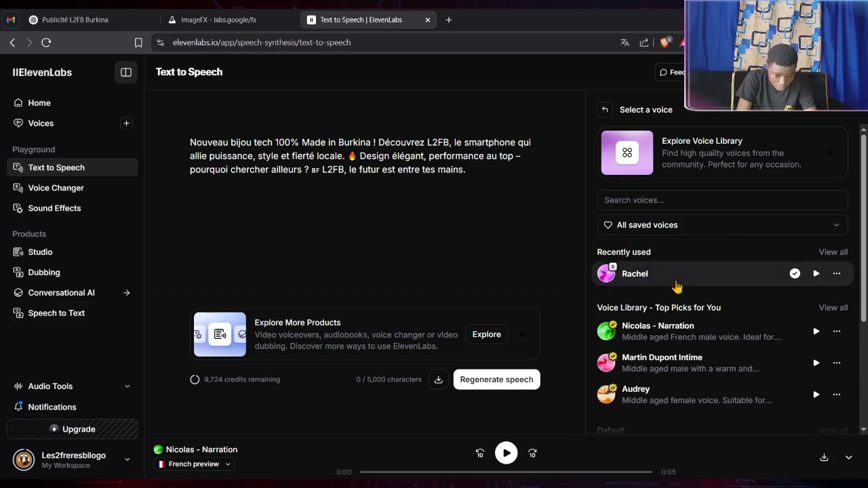
scroll(687, 285, down, 5)
scroll(688, 288, up, 5)
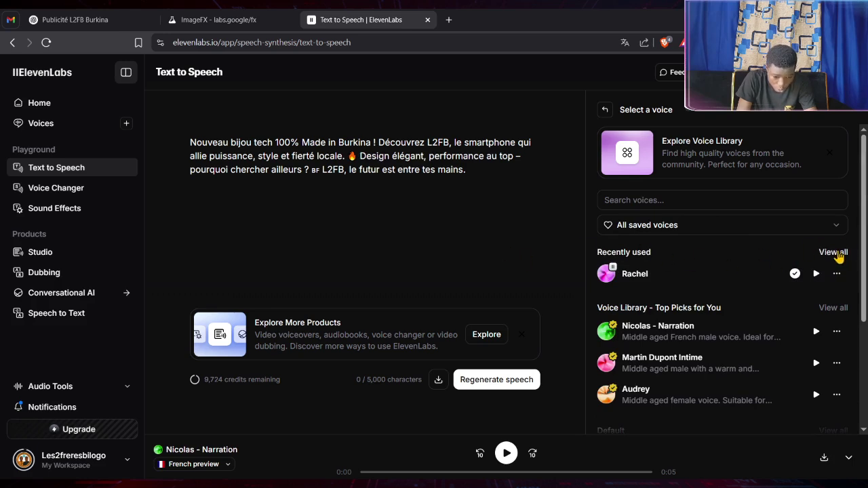
Examine the Voice Library - Top Picks for You, then return the list to All saved voices and look through it
click(832, 308)
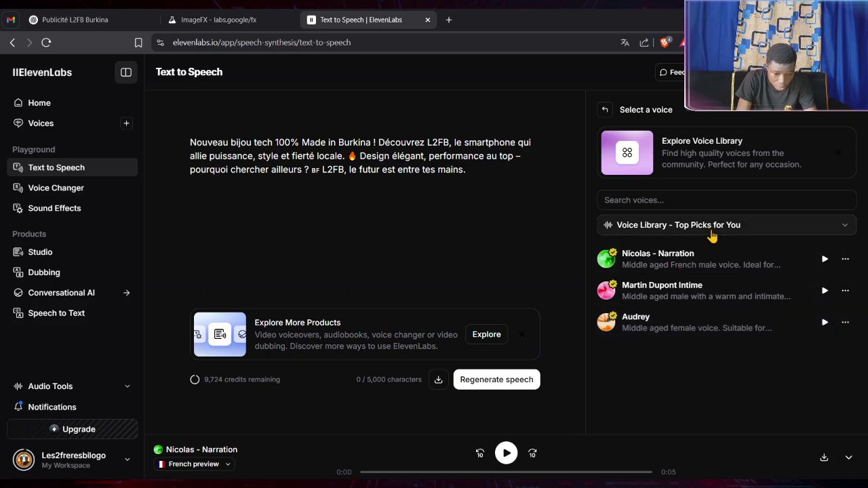
click(737, 234)
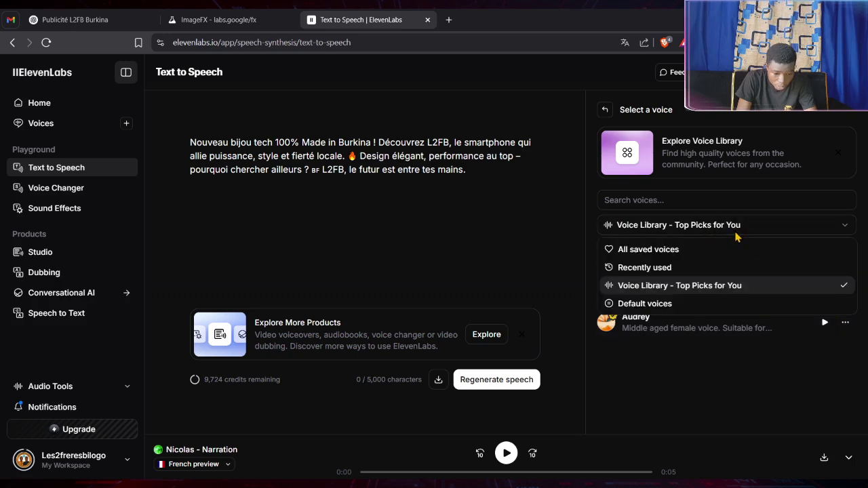
click(653, 257)
scroll(731, 285, down, 3)
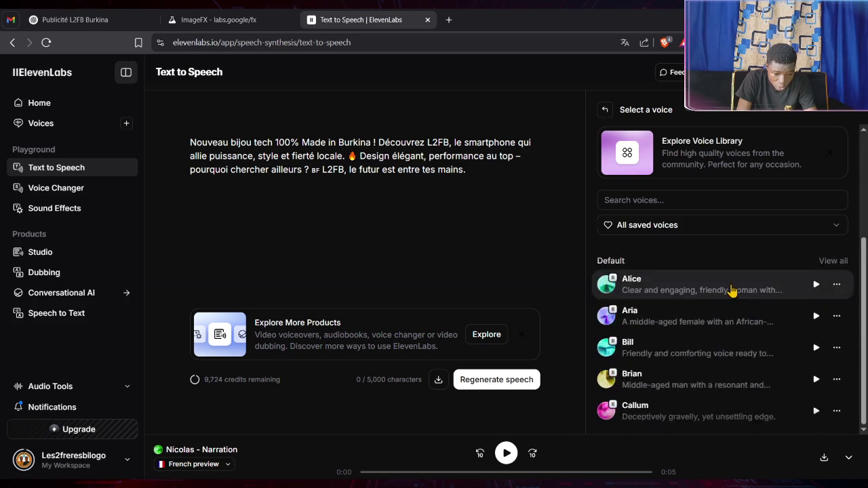
scroll(733, 288, up, 3)
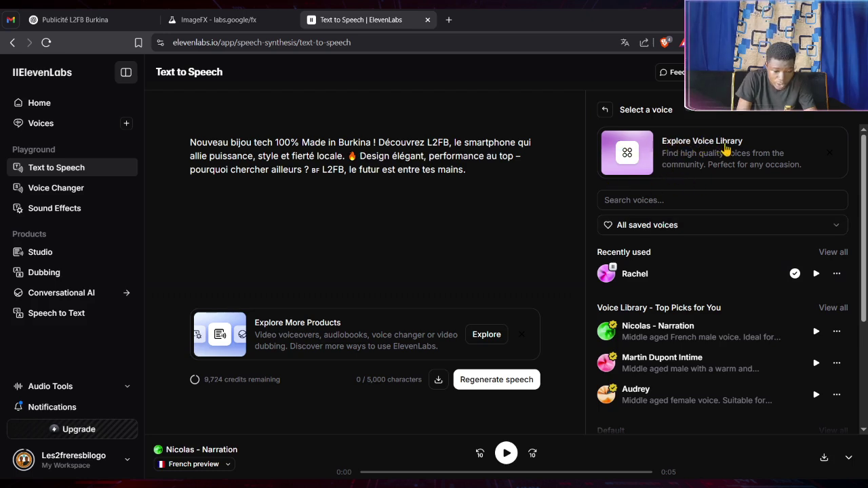
Open the community voice library, dismiss the What's new in Voices introduction and look over the voice collections
click(709, 148)
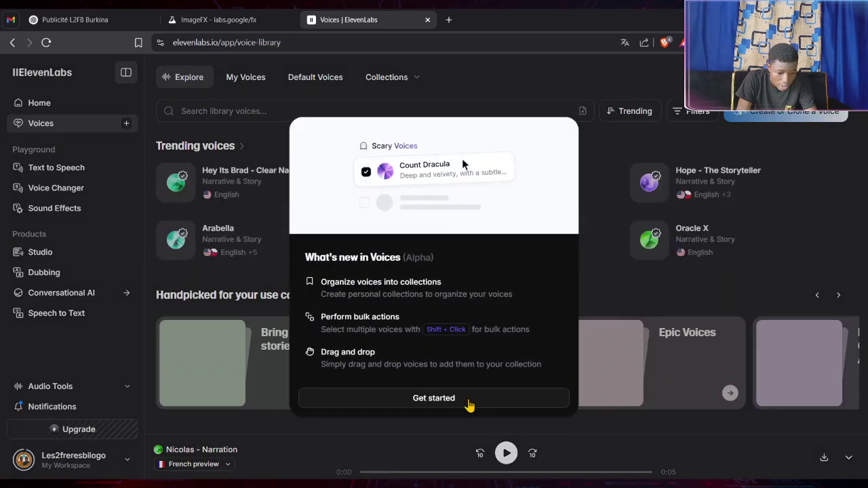
click(434, 399)
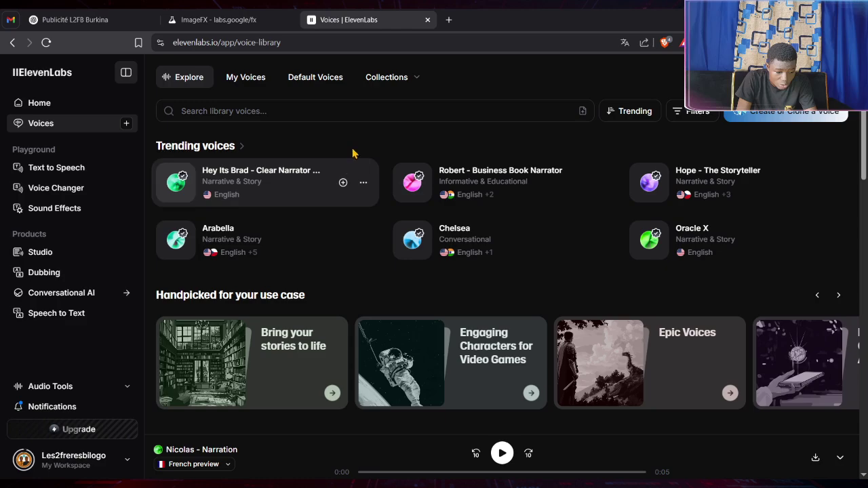
scroll(373, 203, down, 8)
scroll(387, 201, up, 8)
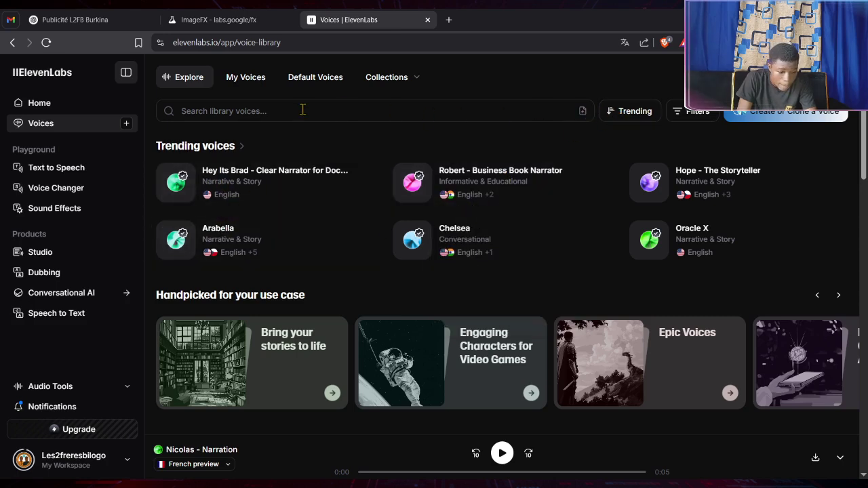
Open the voice filters and set the language to French
click(688, 119)
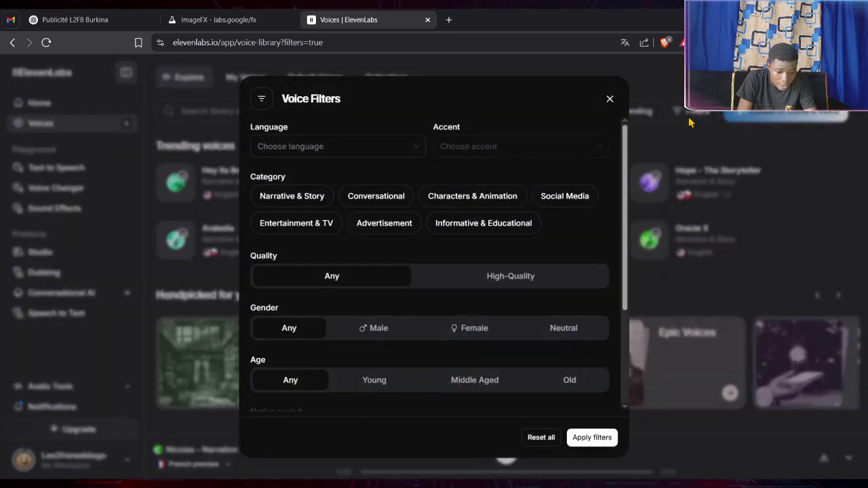
click(302, 151)
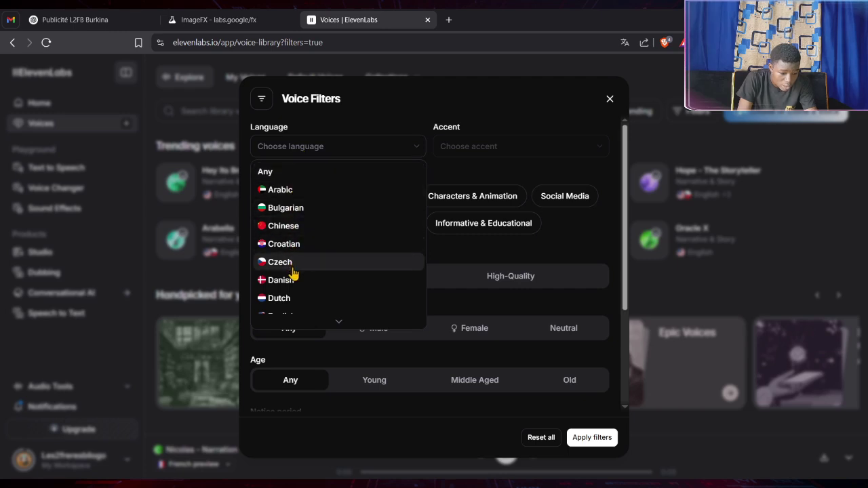
scroll(290, 271, down, 1)
scroll(291, 289, down, 1)
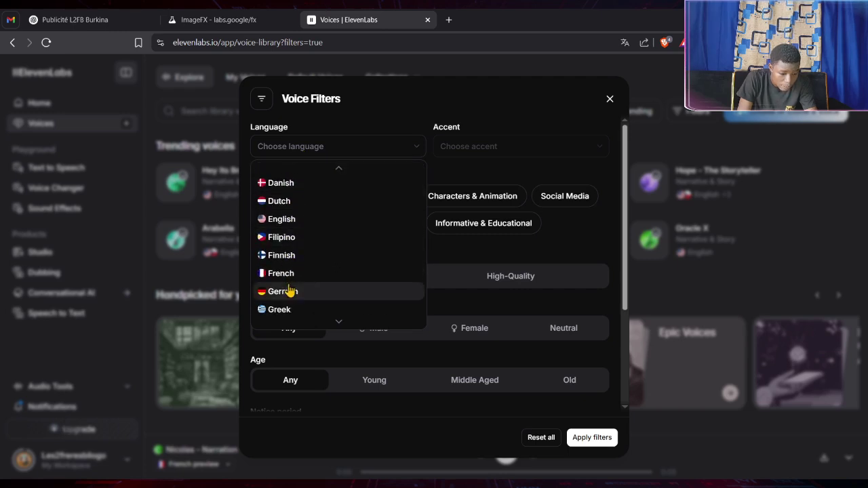
click(290, 276)
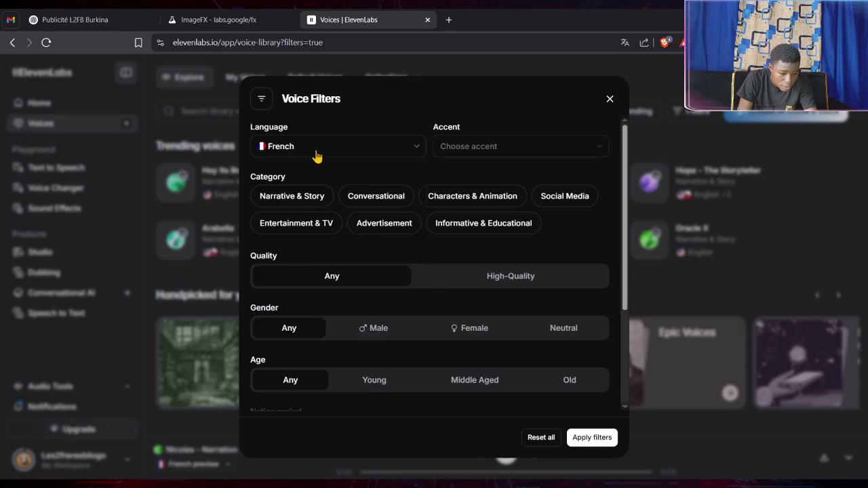
Set the accent filter to African and apply the filters to the voice library
click(491, 152)
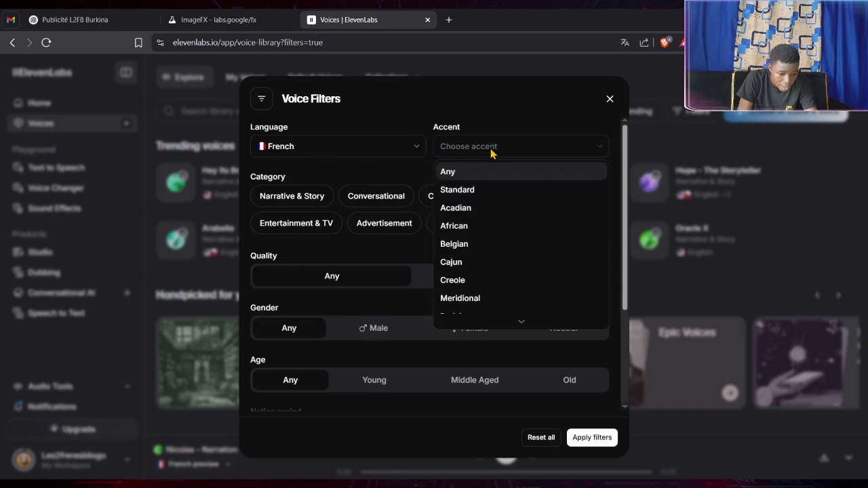
scroll(481, 229, down, 1)
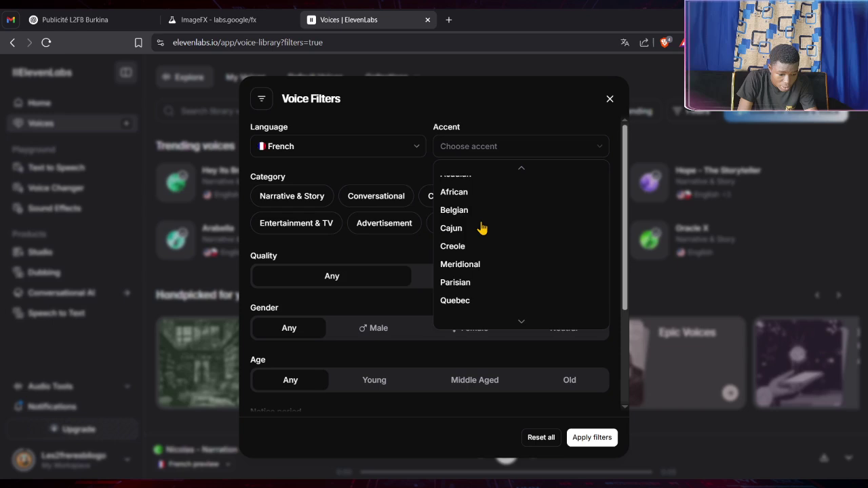
scroll(481, 228, up, 1)
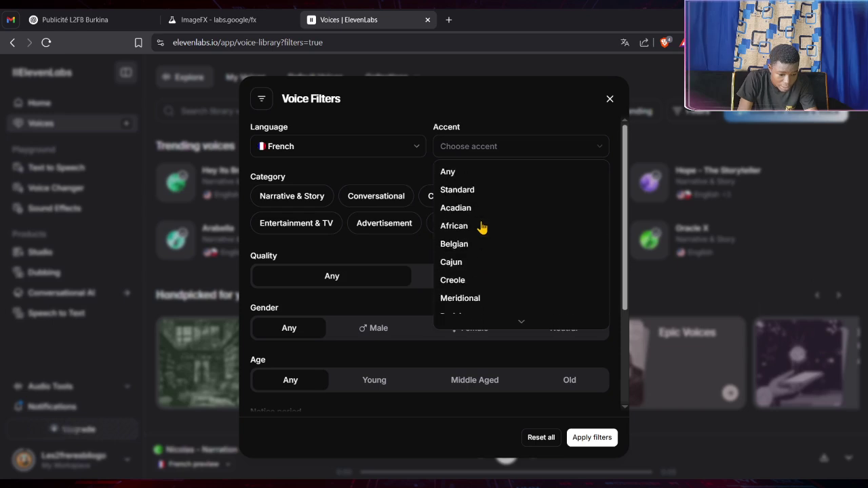
scroll(481, 229, down, 1)
click(481, 193)
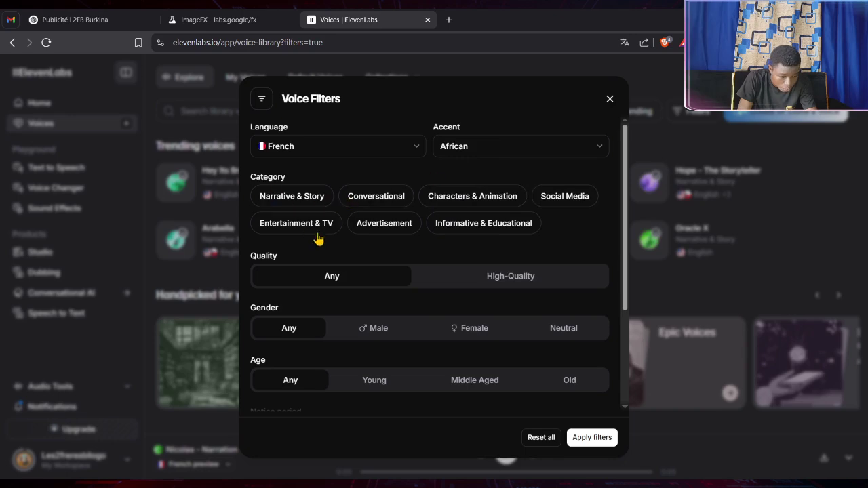
click(607, 445)
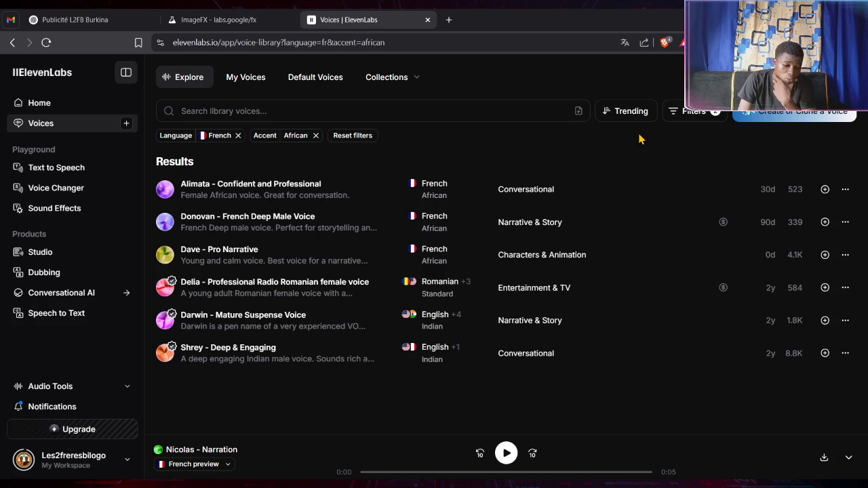
Preview the voices Alimata - Confident and Professional and Donovan - French Deep Male Voice
click(163, 192)
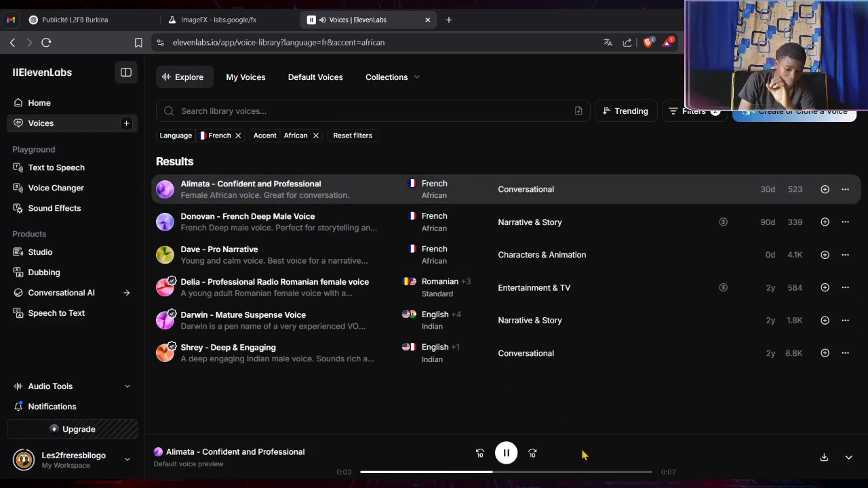
click(506, 454)
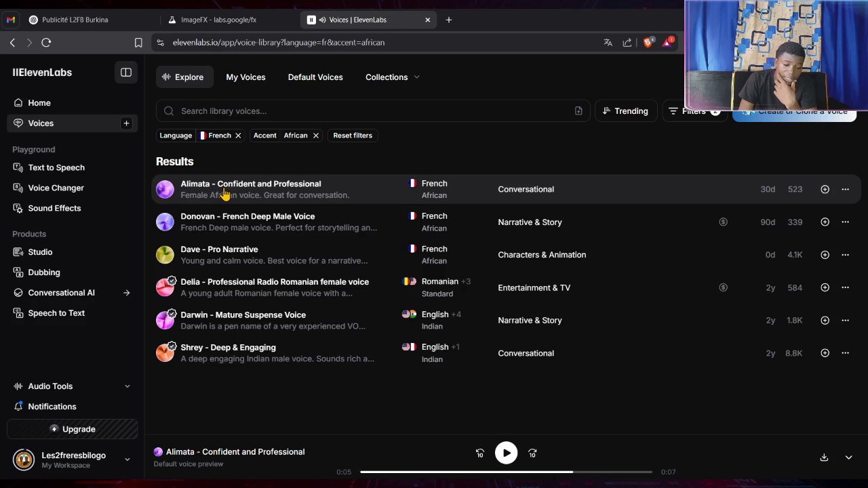
mouse_move(224, 195)
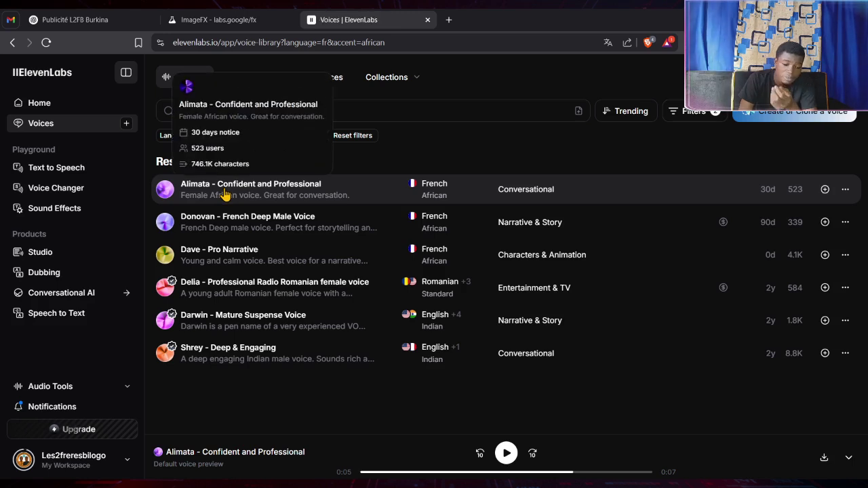
click(170, 226)
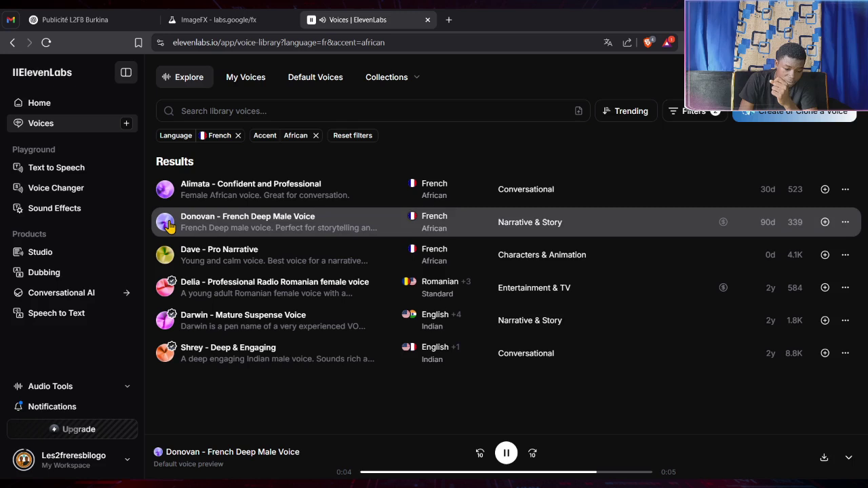
Preview the voices Dave - Pro Narrative, Delia - Professional Radio Romanian female voice, Darwin - Mature Suspense Voice and Shrey - Deep & Engaging
click(170, 263)
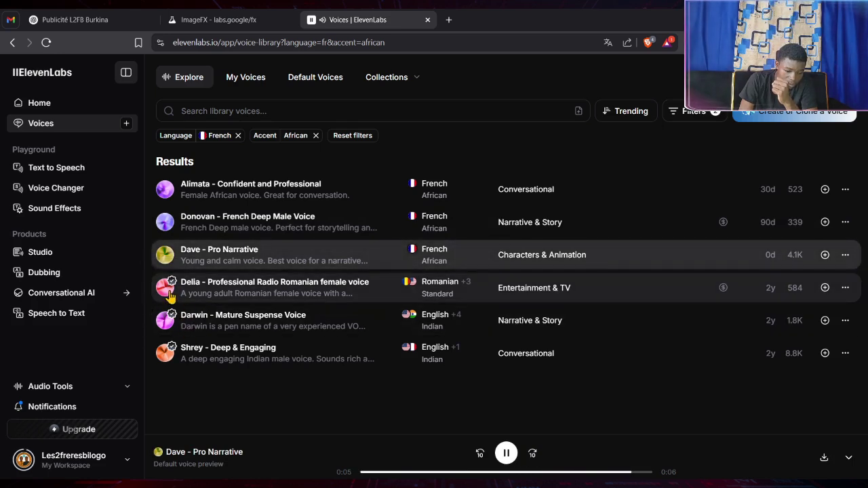
click(168, 288)
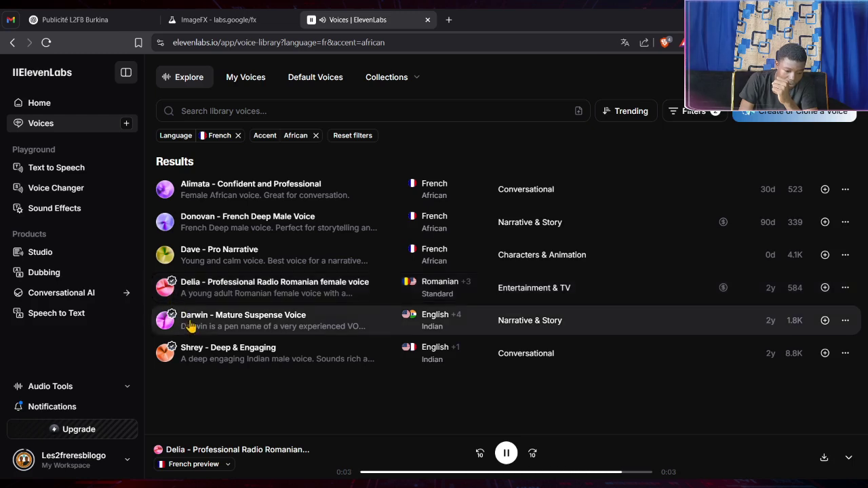
click(172, 320)
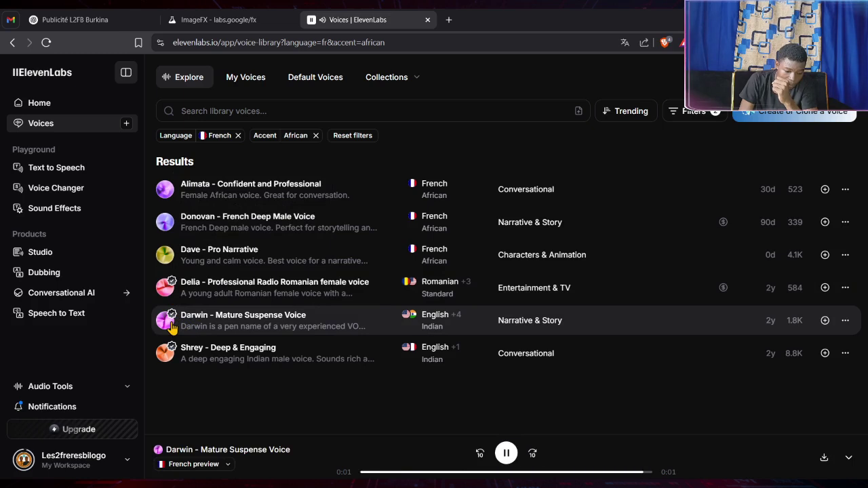
click(173, 358)
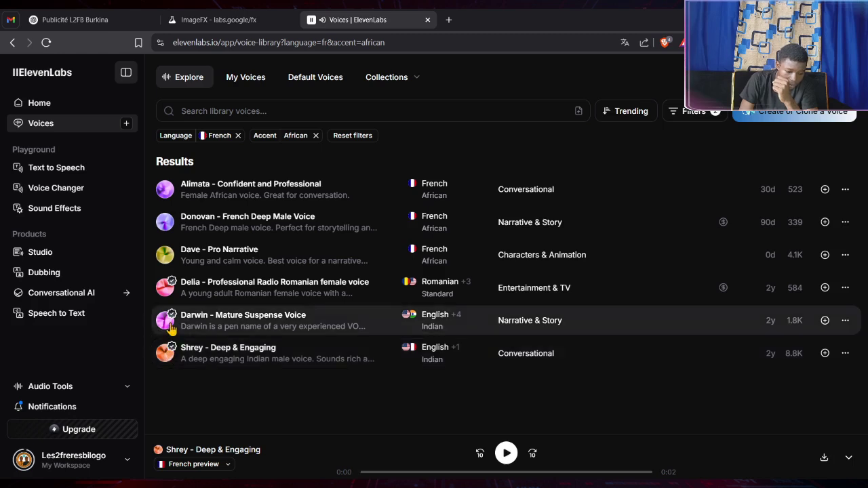
click(171, 326)
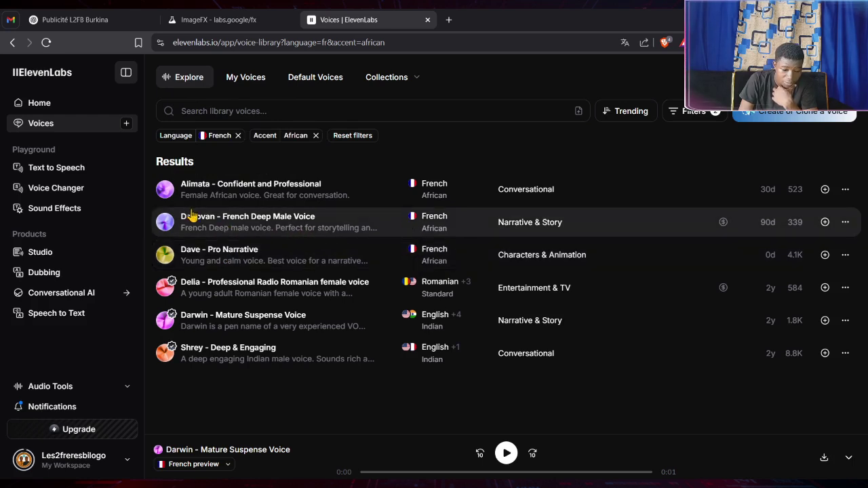
Replay the Donovan - French Deep Male Voice preview and try to add that voice to My Voices
click(165, 222)
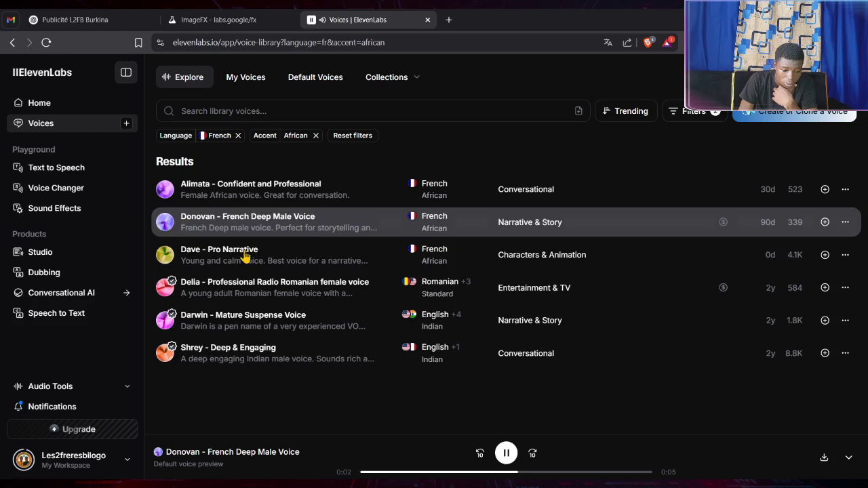
mouse_move(234, 225)
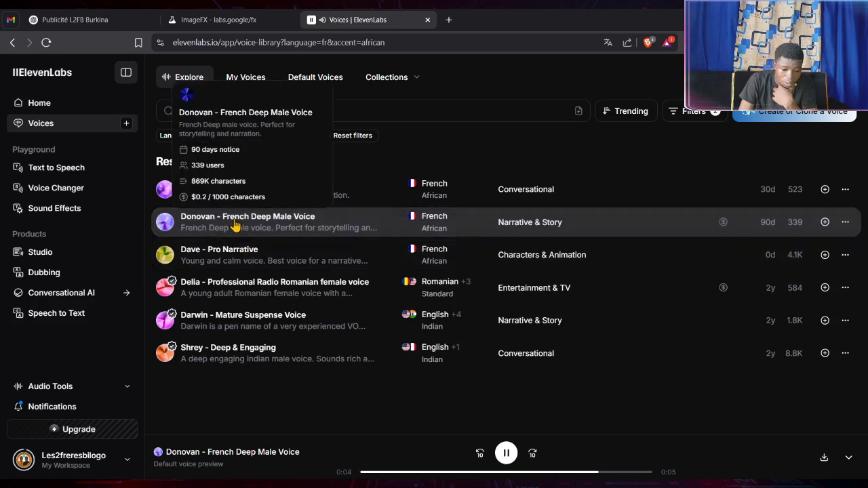
click(248, 225)
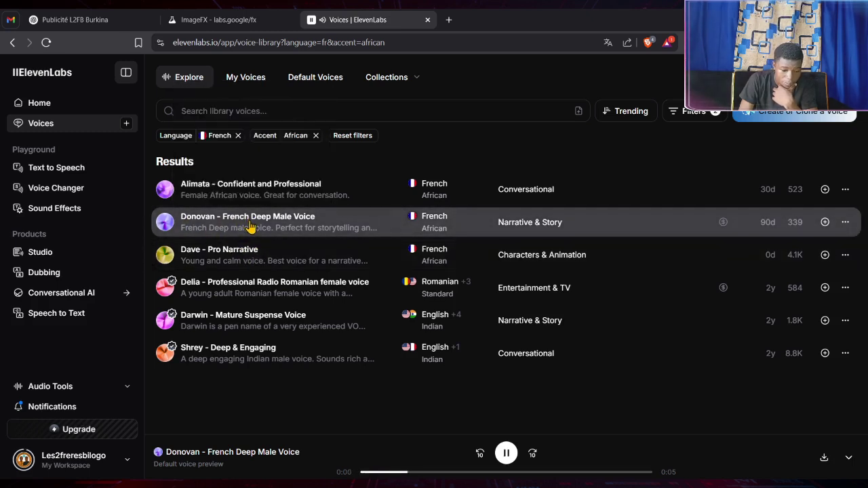
click(826, 224)
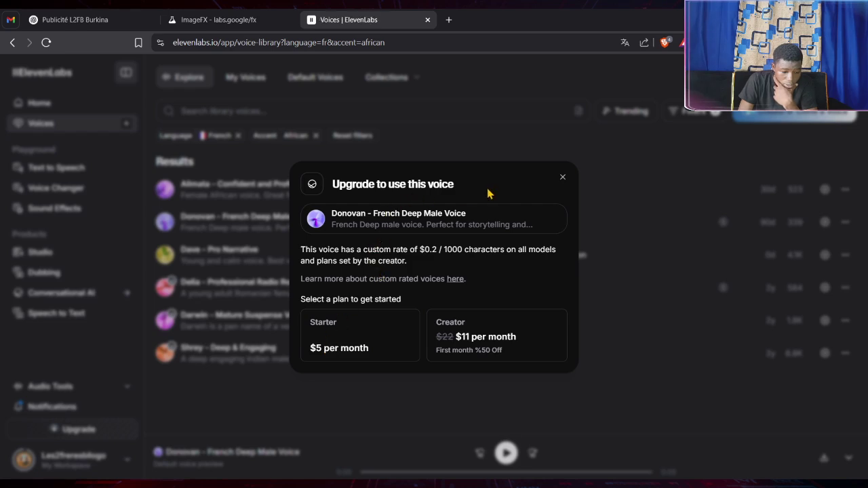
drag(425, 179, 482, 184)
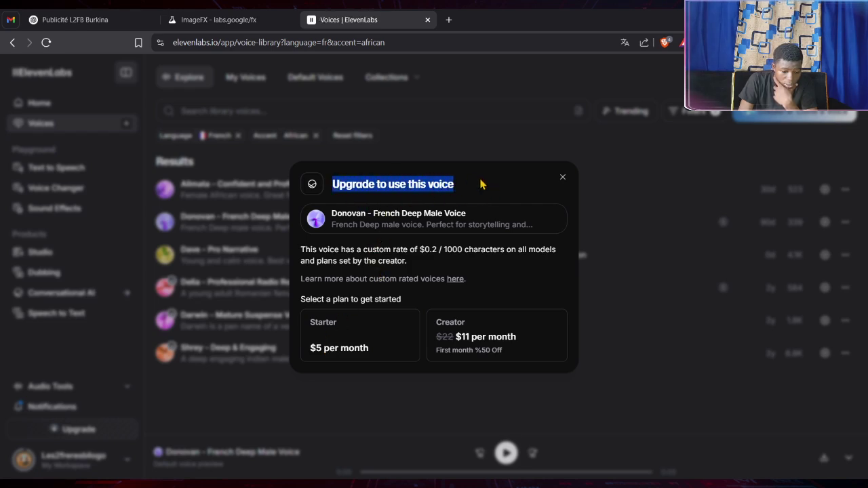
click(509, 190)
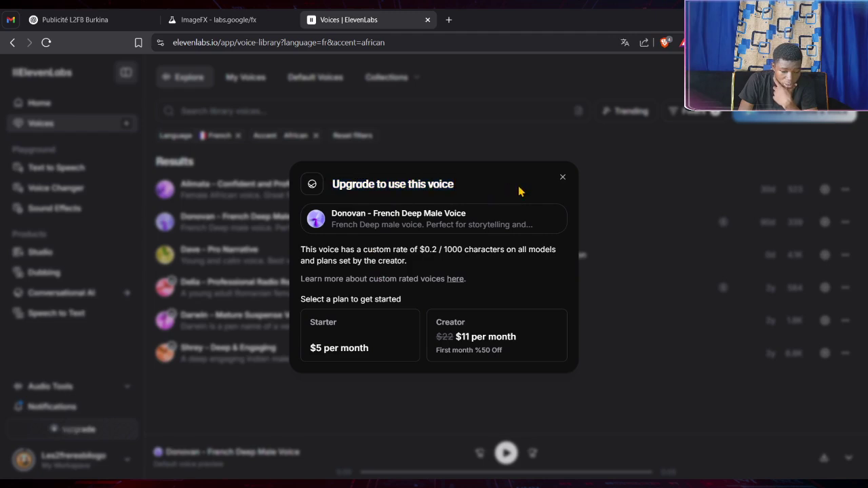
click(562, 178)
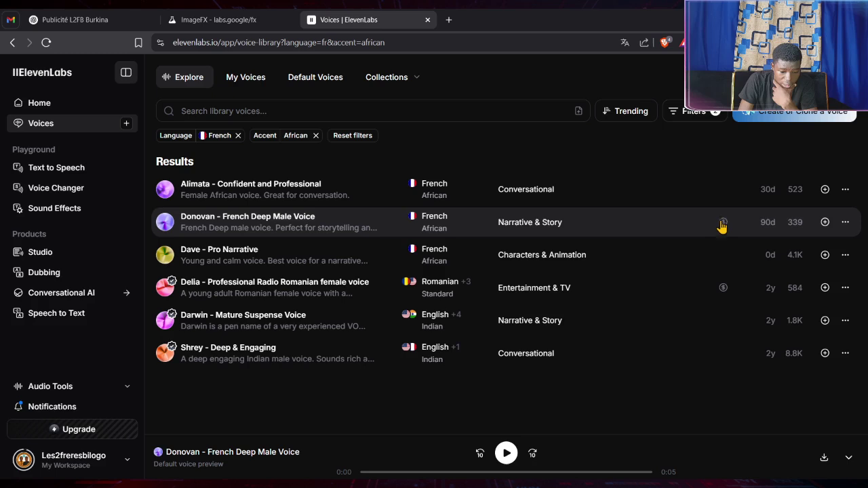
Add the voice Alimata - Confident and Professional to My Voices and open it in Text to Speech
mouse_move(724, 225)
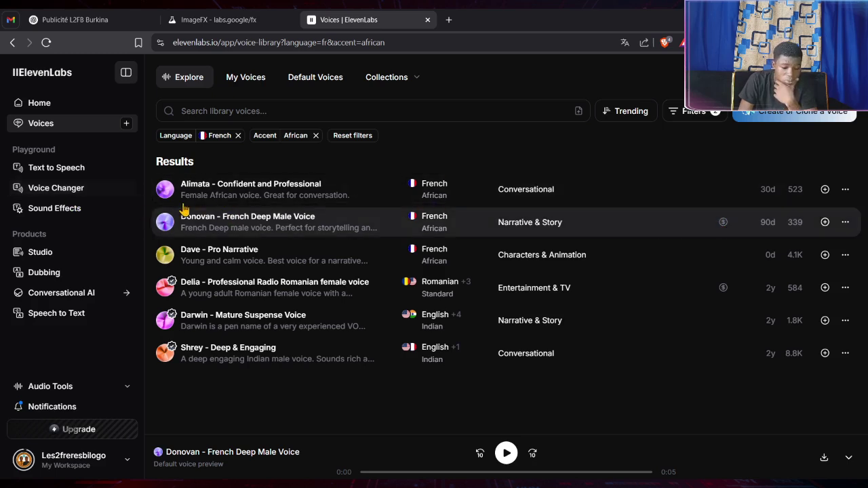
click(824, 189)
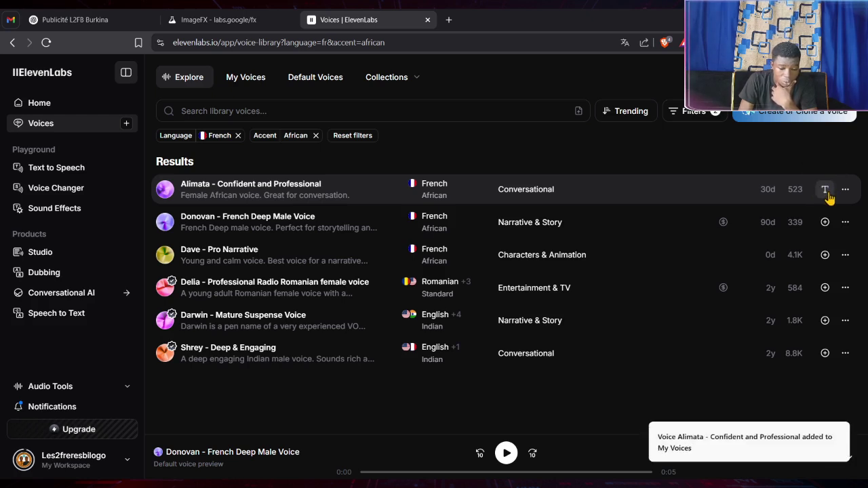
click(825, 192)
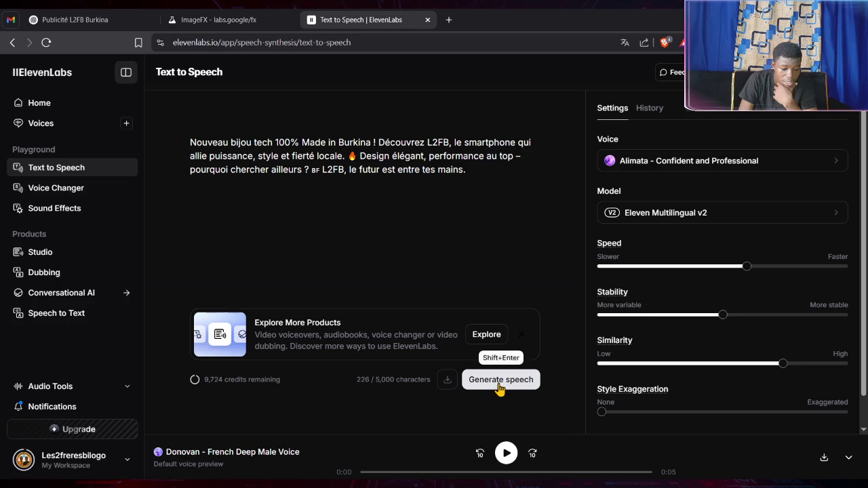
Switch to the Publicité L2FB Burkina chat in ChatGPT and send the request "dévellope ce texte en 1000 mots"
click(88, 19)
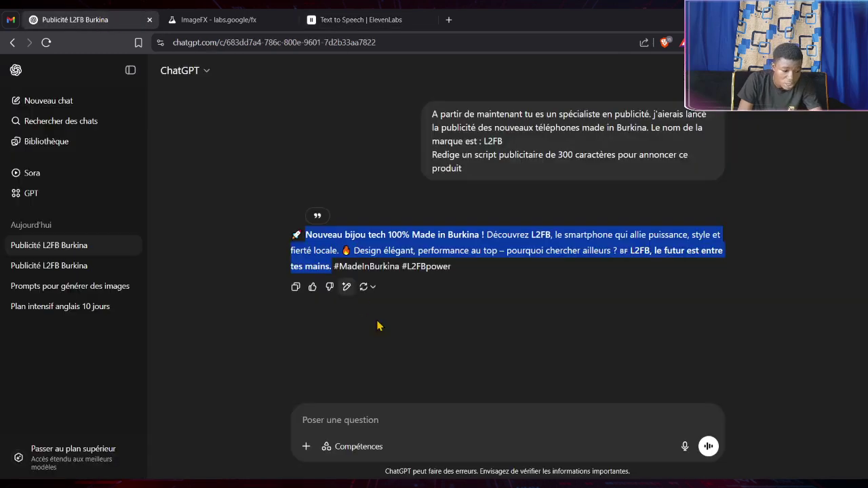
click(394, 422)
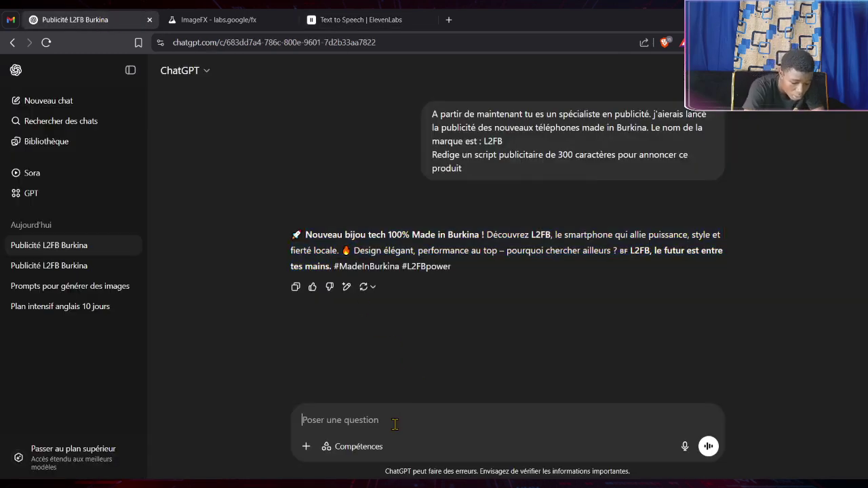
text(r)
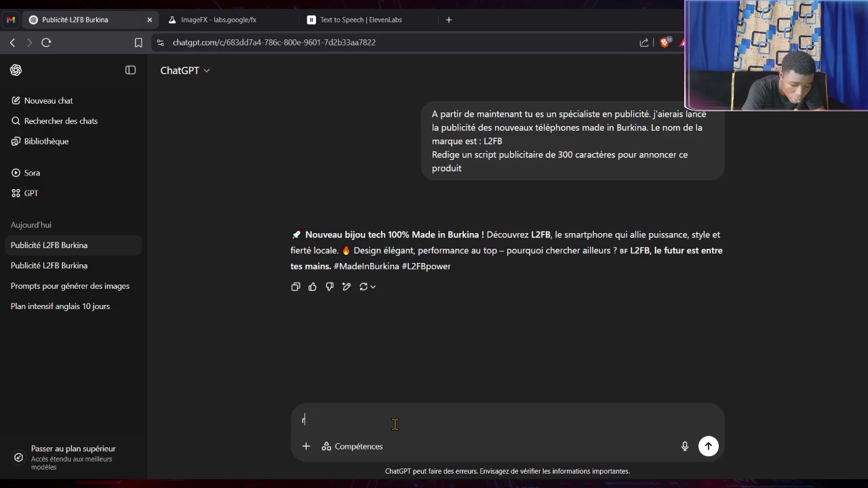
key(BackSpace)
text(dévellope ce texte en 1000 mots)
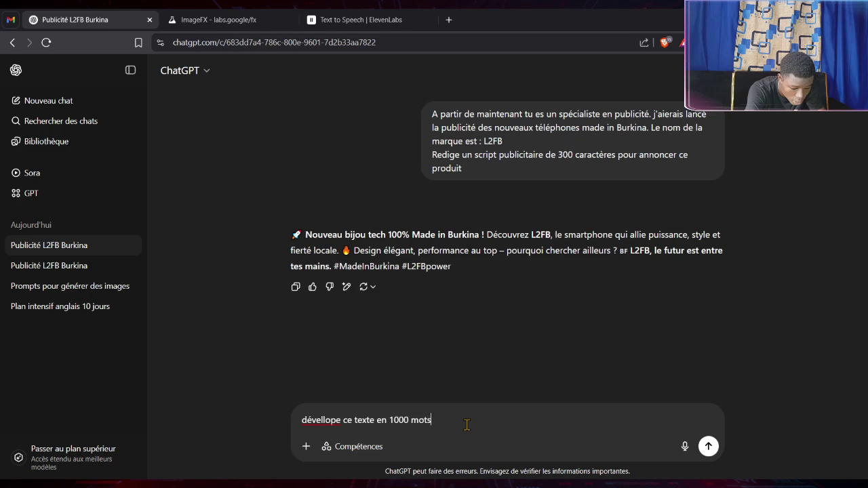
key(Return)
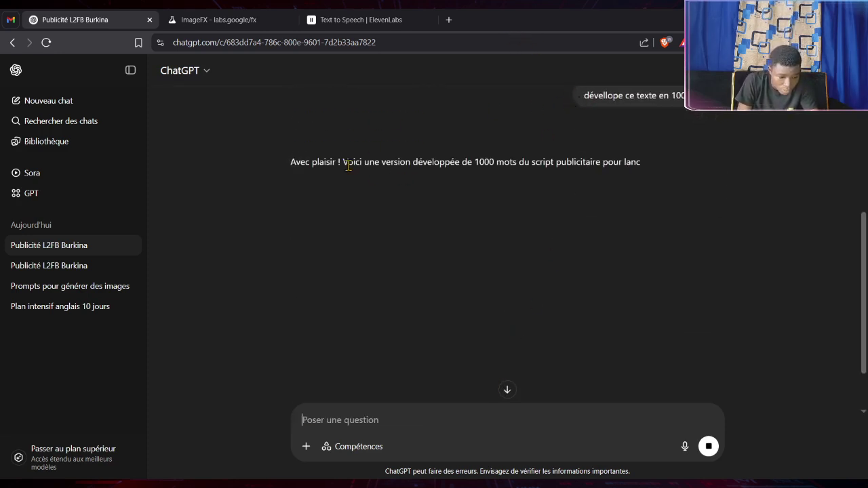
Copy the two paragraphs under the L2FB title from ChatGPT's answer and replace the Text to Speech script in ElevenLabs with them
scroll(297, 190, down, 1)
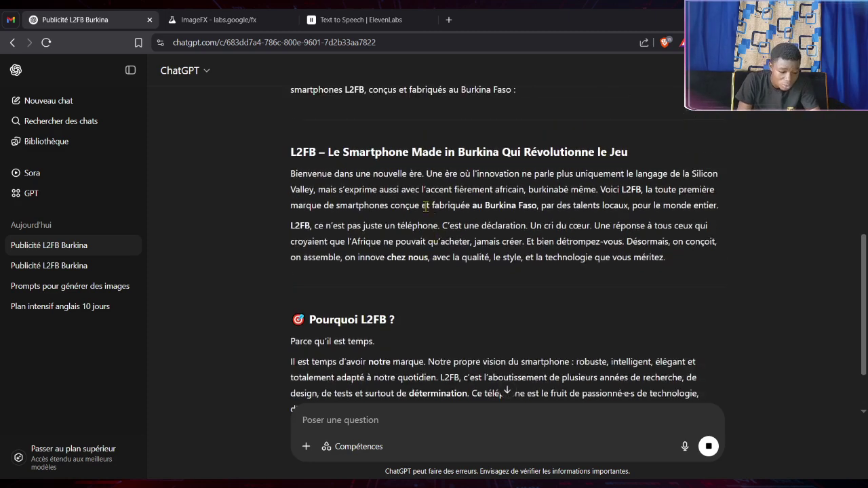
scroll(402, 202, up, 1)
scroll(402, 203, down, 3)
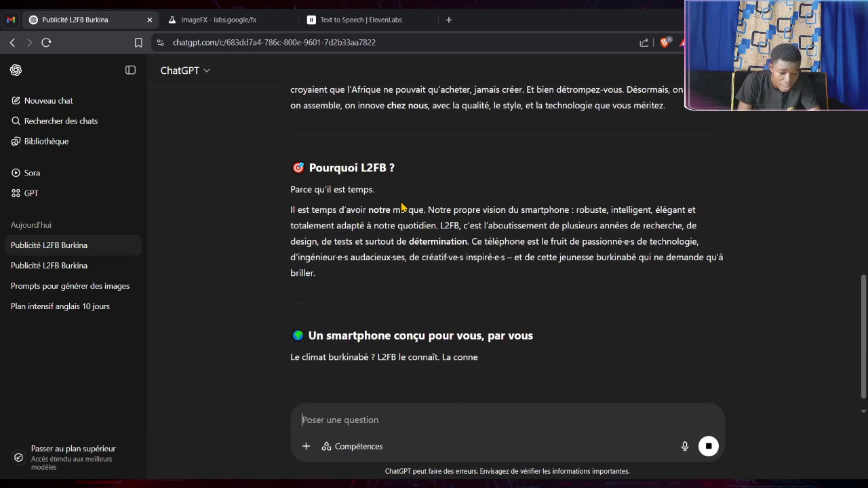
scroll(401, 207, up, 3)
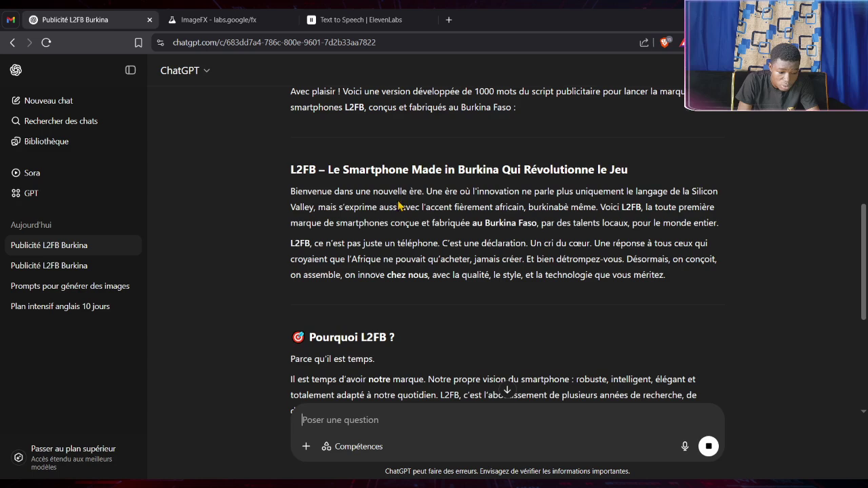
drag(289, 194, 680, 278)
key(ctrl+c)
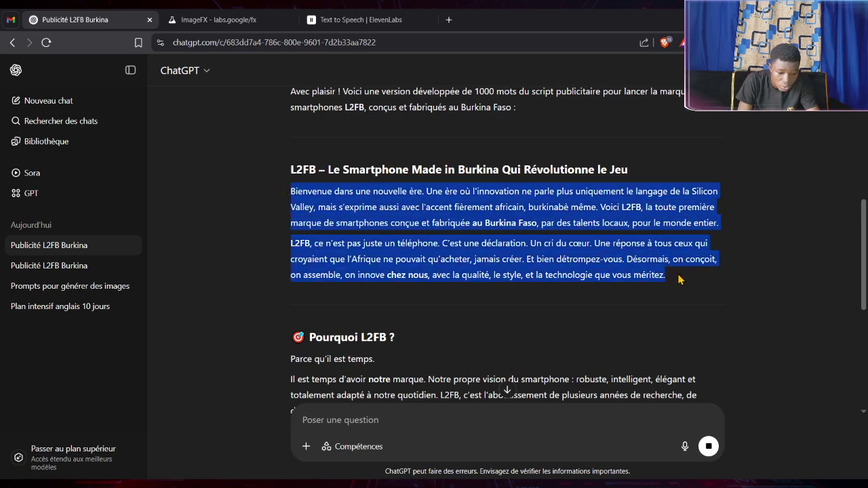
click(362, 19)
drag(477, 196, 151, 106)
key(ctrl+v)
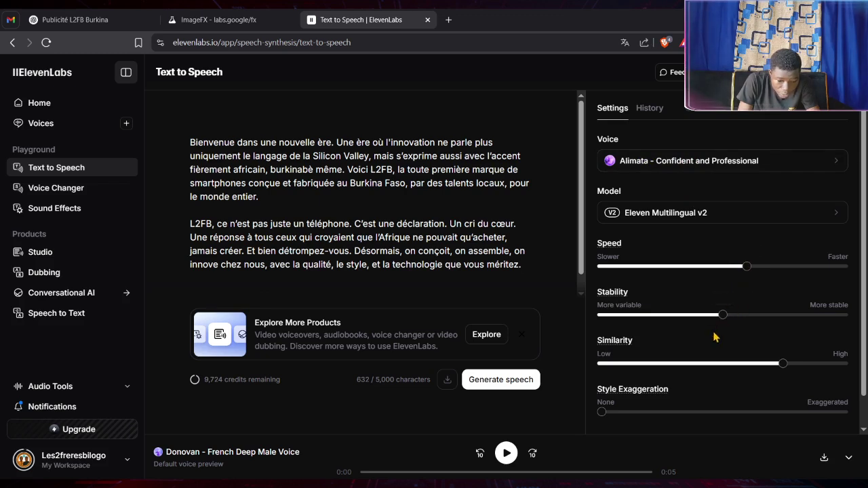
Raise Style Exaggeration to just over 50% and generate the speech with the Alimata voice
mouse_move(723, 325)
scroll(698, 337, down, 1)
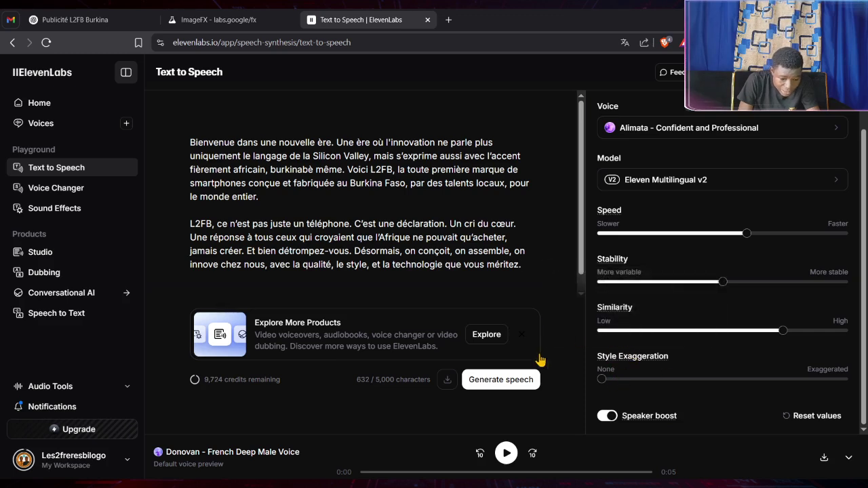
drag(601, 379, 727, 399)
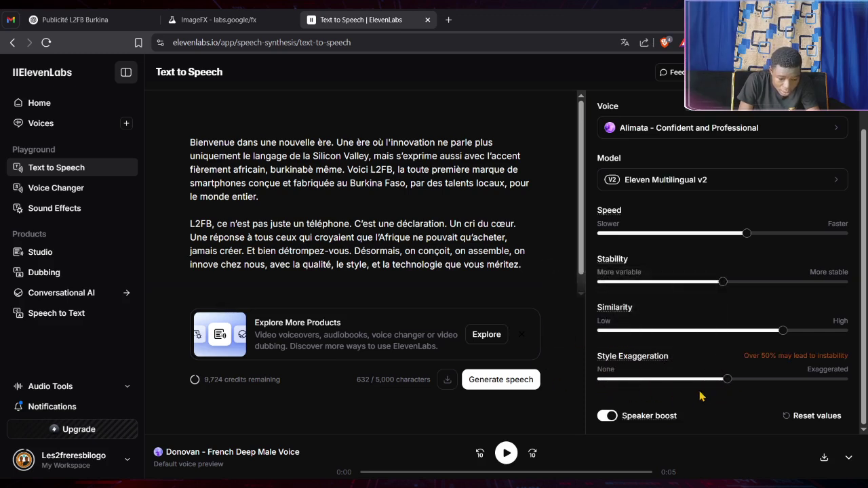
click(514, 391)
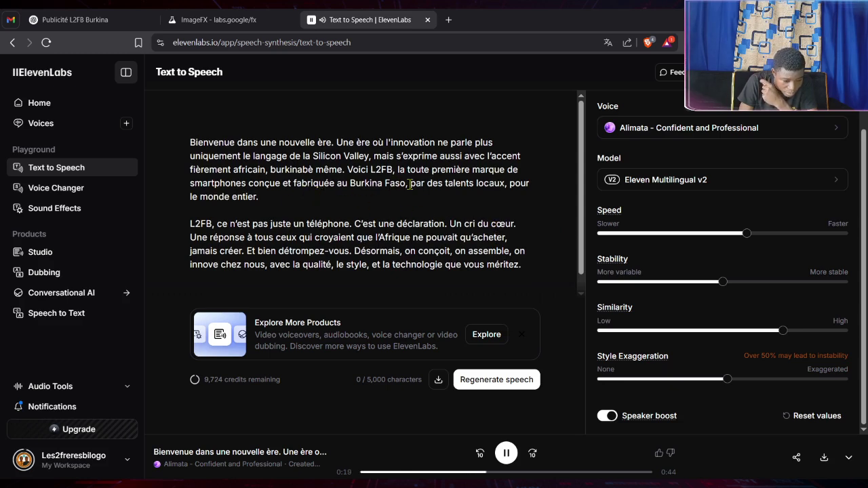
Listen to the generated voice-over and follow the spoken passages by highlighting them in the script
drag(418, 185, 269, 198)
drag(183, 224, 519, 224)
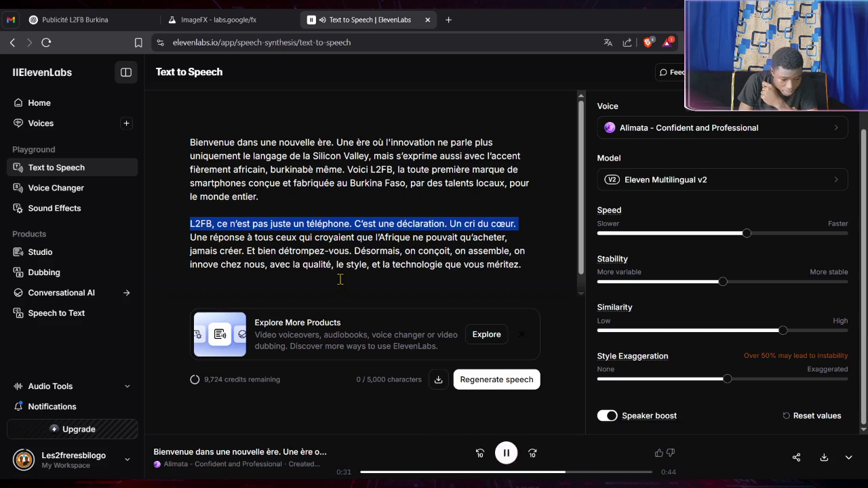
scroll(497, 310, down, 1)
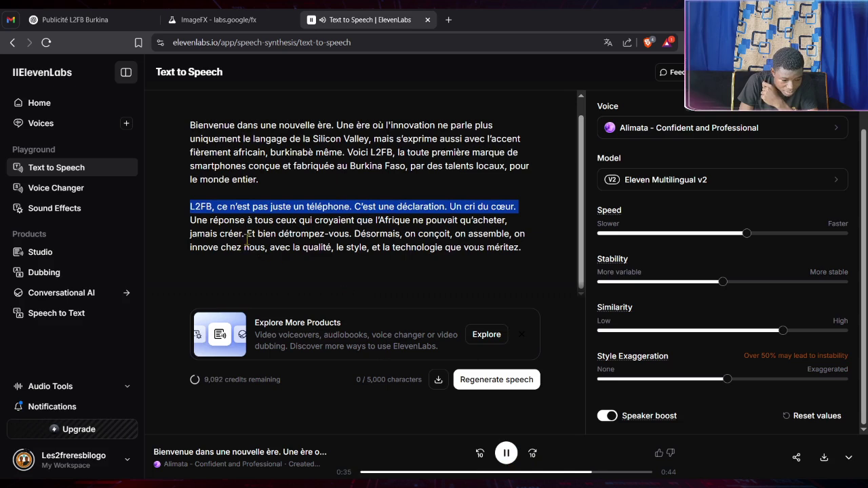
drag(246, 233, 521, 253)
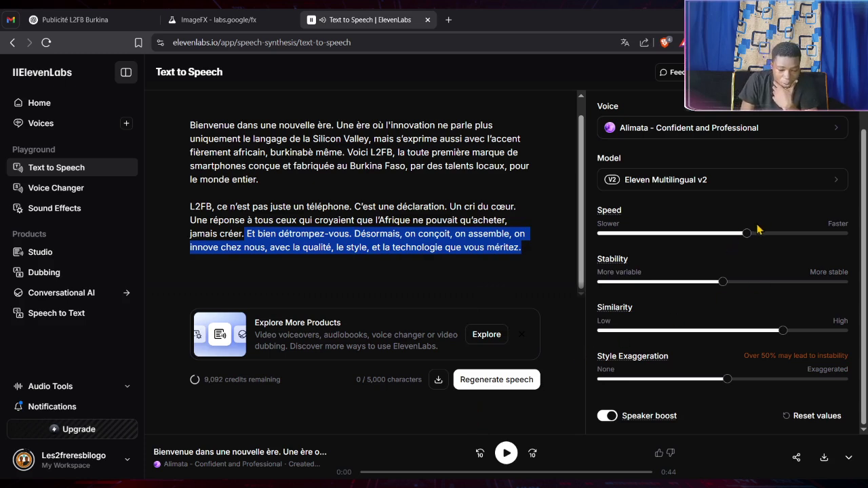
Raise Speed to about 80% and Stability to about two thirds of their sliders, and download the generated voice-over
click(752, 241)
drag(751, 242, 787, 243)
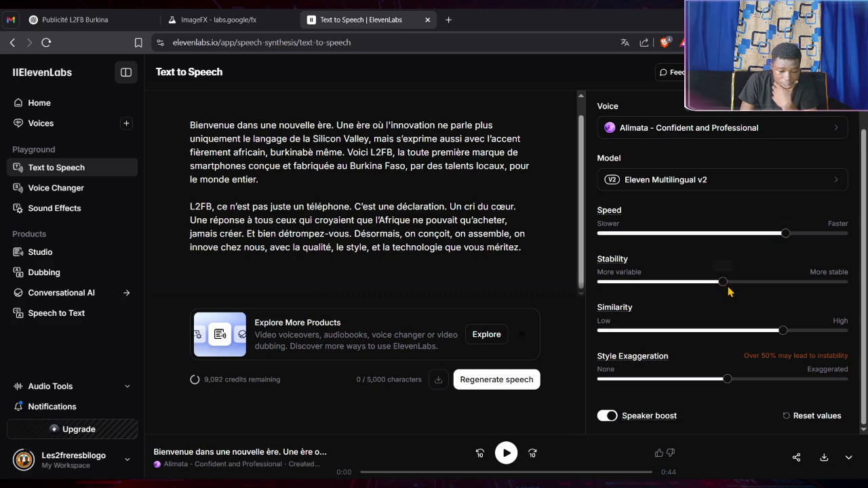
drag(721, 284, 770, 282)
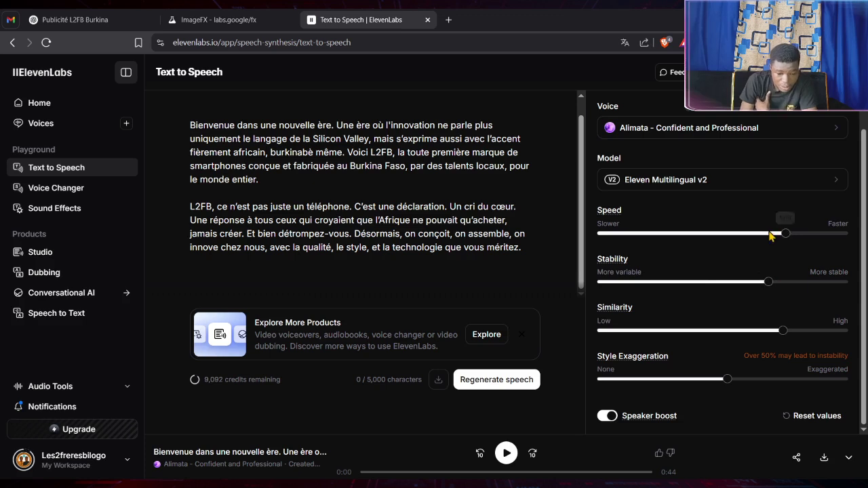
mouse_move(786, 238)
drag(786, 236, 797, 239)
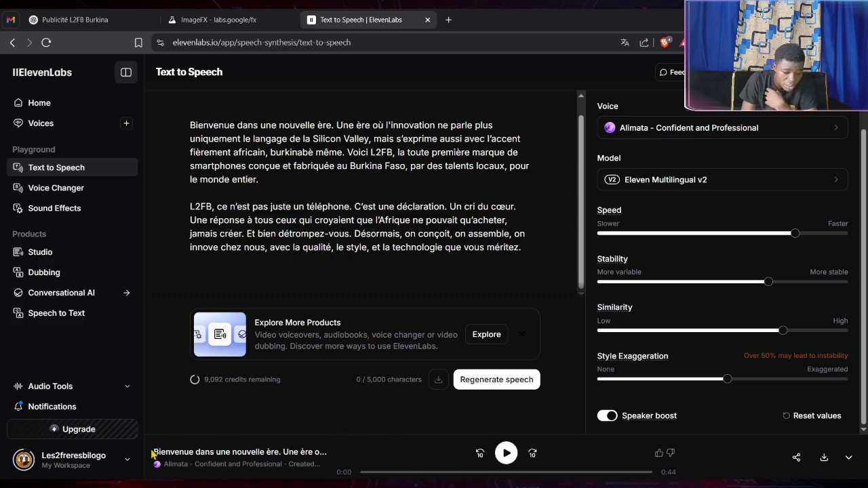
click(824, 460)
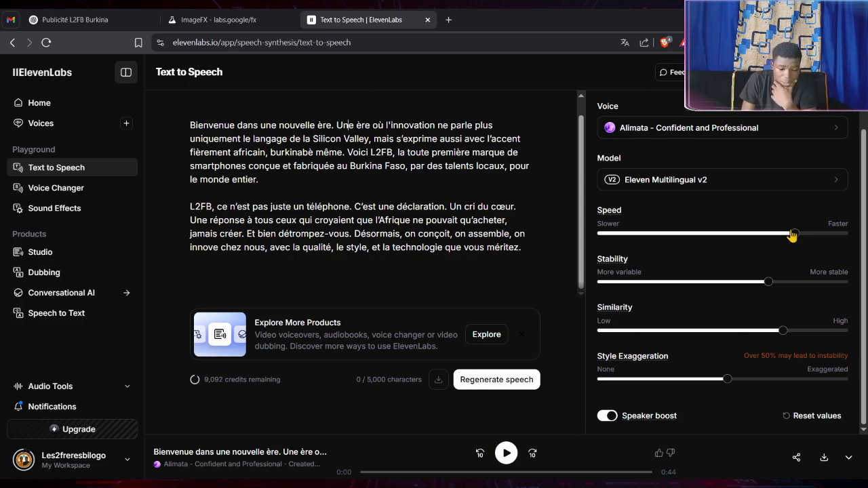
Raise Speed to about 90%, Stability to about 75% and Similarity to about 85% of their sliders, and regenerate the speech
mouse_move(795, 234)
drag(801, 236, 829, 249)
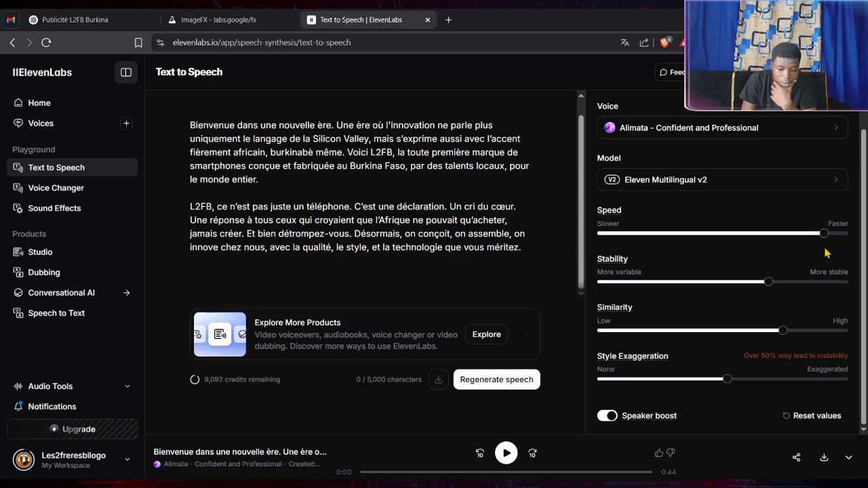
mouse_move(772, 291)
drag(771, 291, 785, 291)
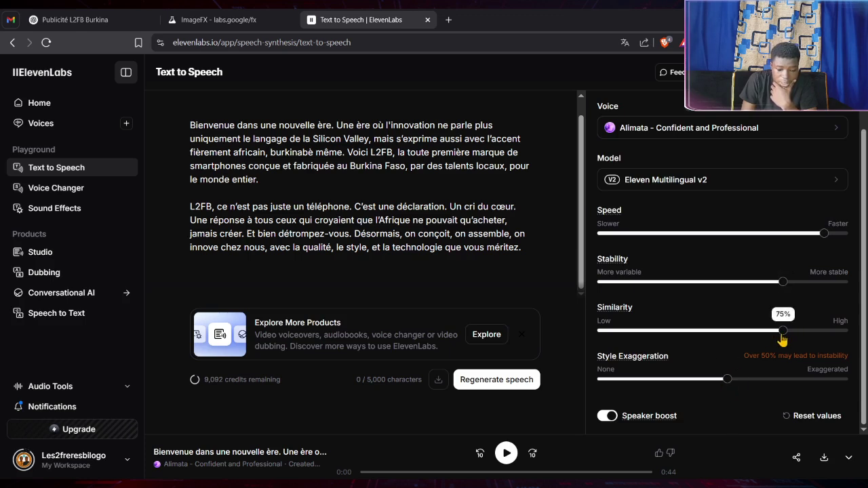
drag(784, 334, 810, 332)
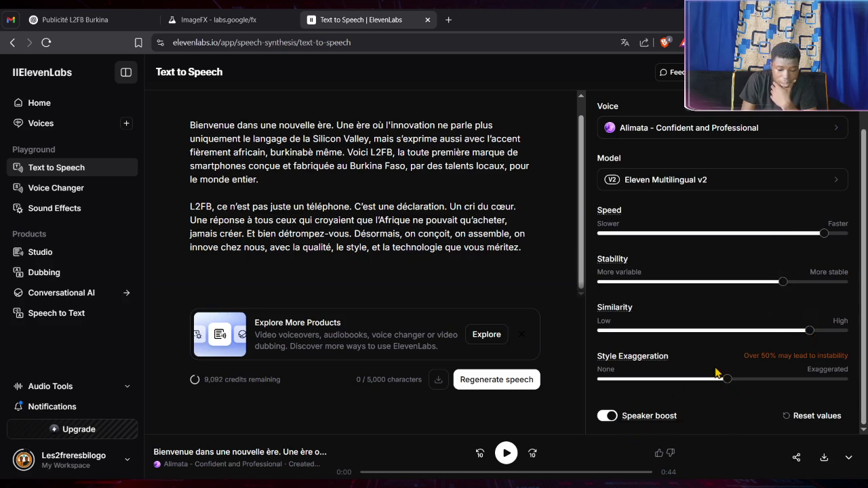
click(509, 382)
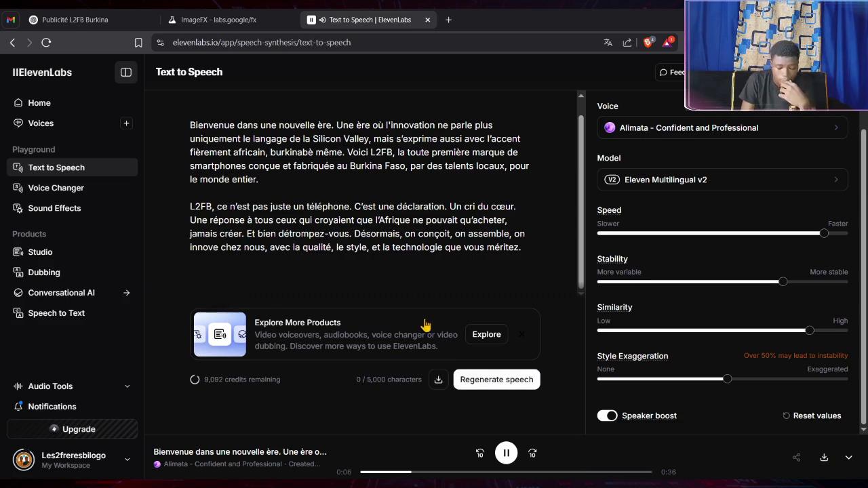
click(505, 452)
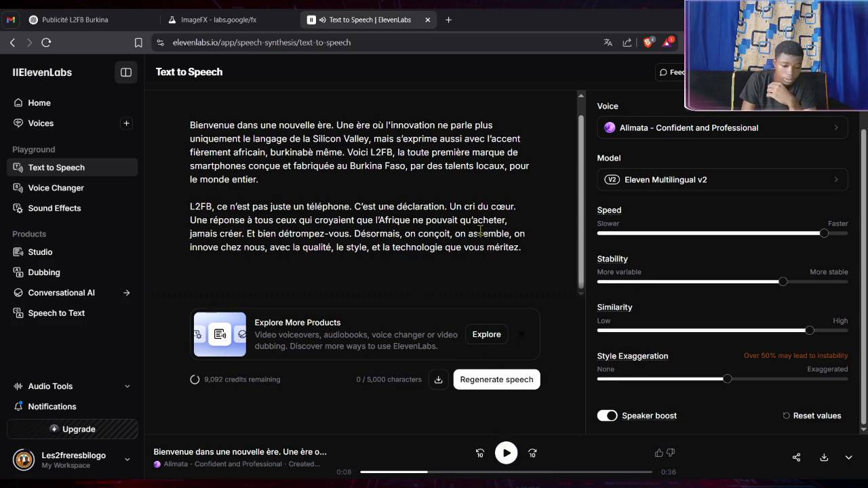
Filter the voice library by French language and the Entertainment & TV and Advertisement categories
click(698, 130)
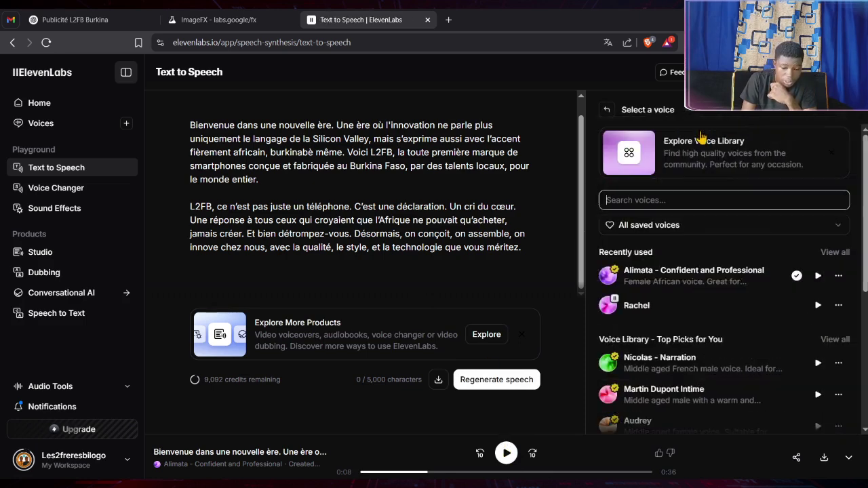
click(661, 157)
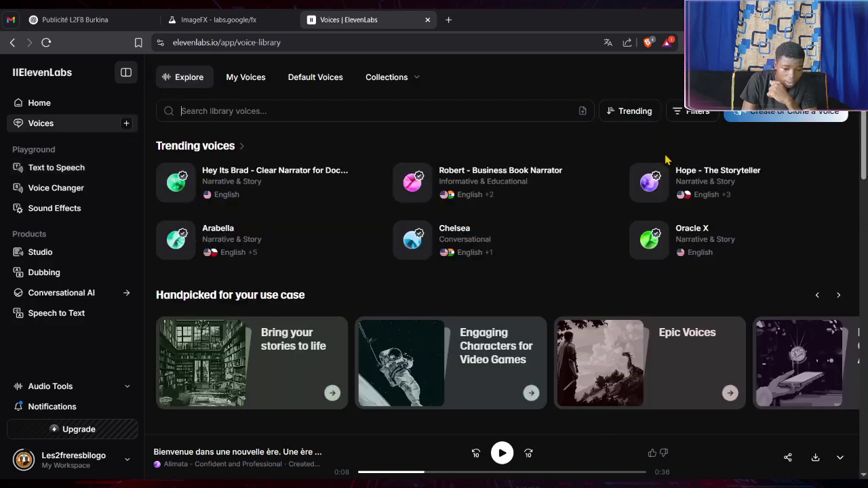
click(681, 116)
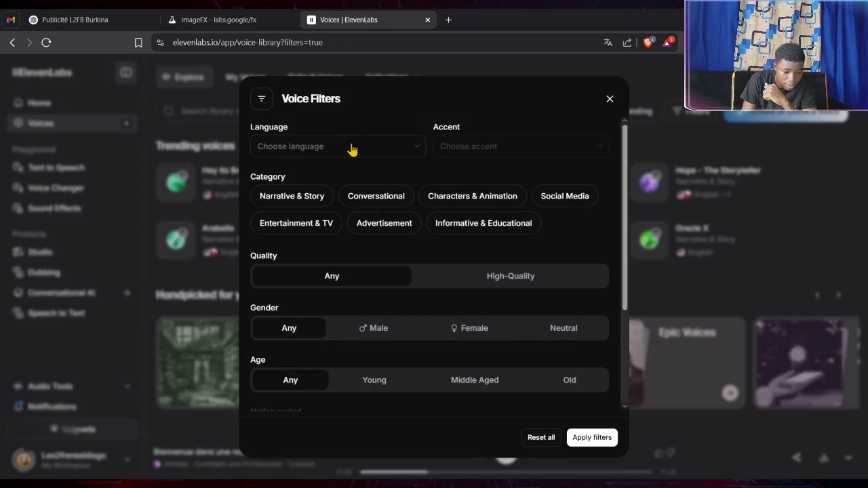
click(351, 149)
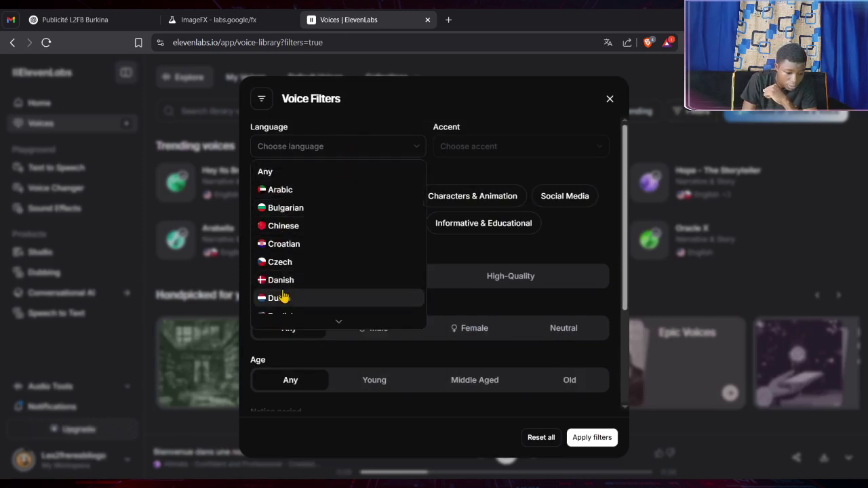
scroll(281, 297, down, 2)
click(280, 265)
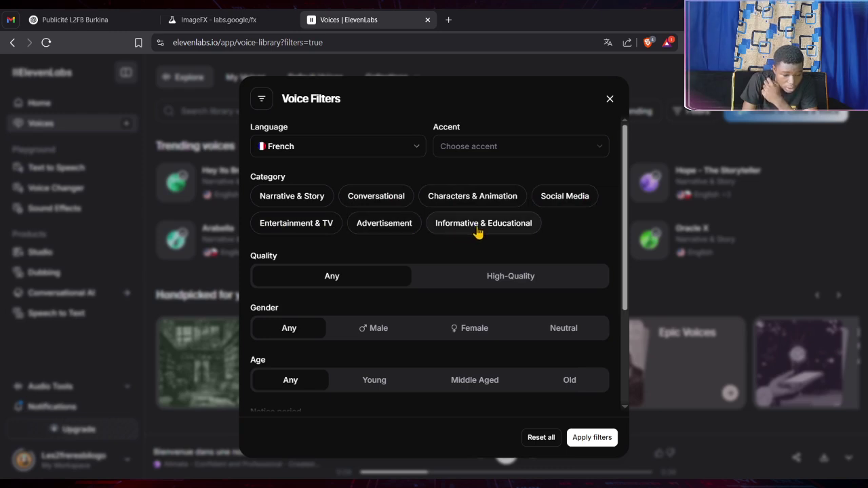
click(324, 224)
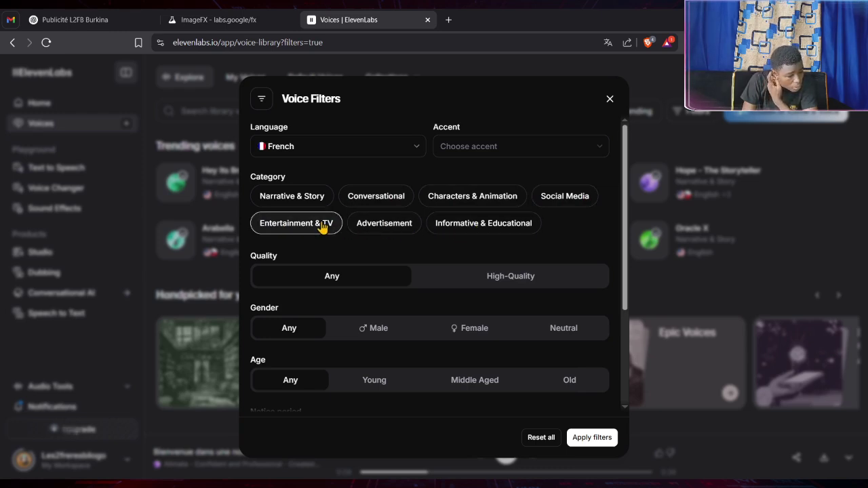
click(400, 230)
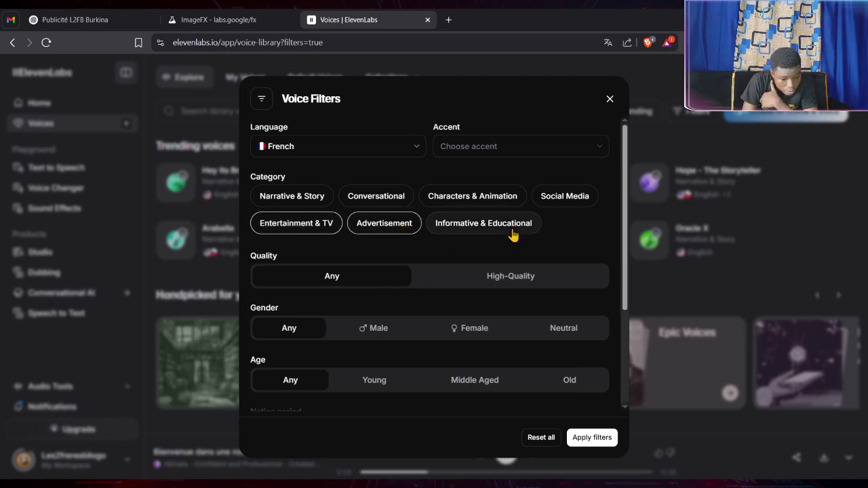
scroll(397, 279, down, 3)
scroll(302, 283, down, 1)
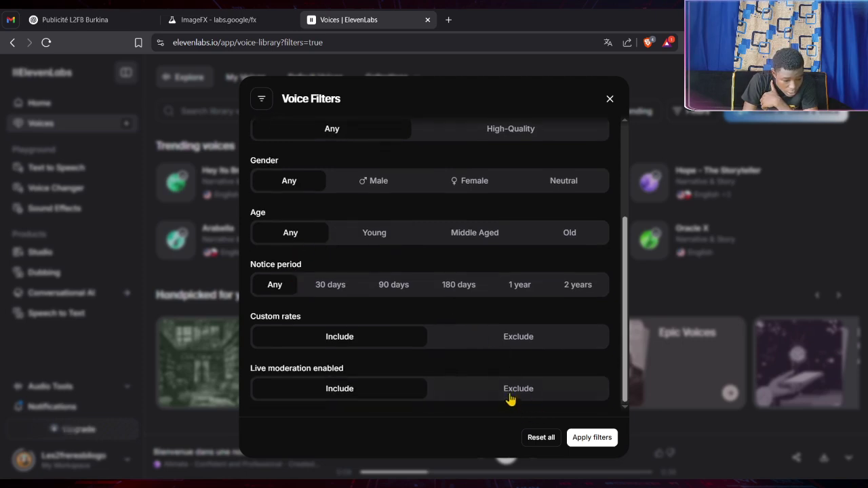
click(587, 438)
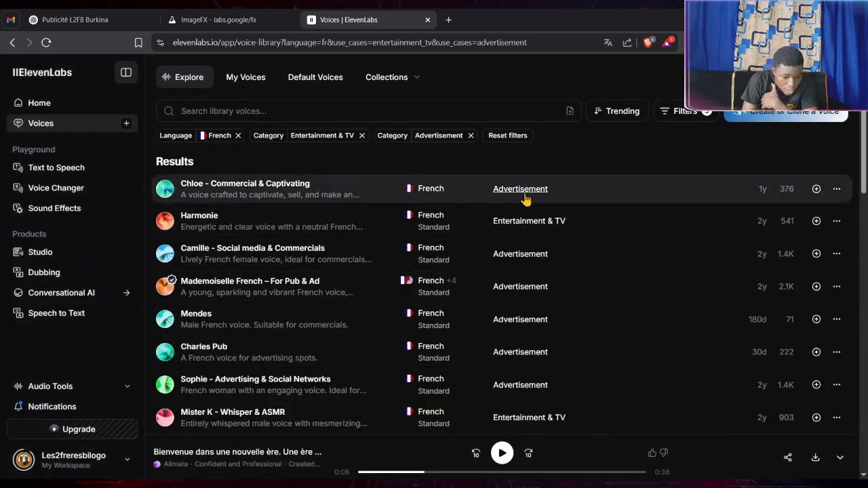
Preview the Chloe, Mister K - Whisper & ASMR, David Tyserre, Noa and Charles Pub voices in the filtered results
click(166, 191)
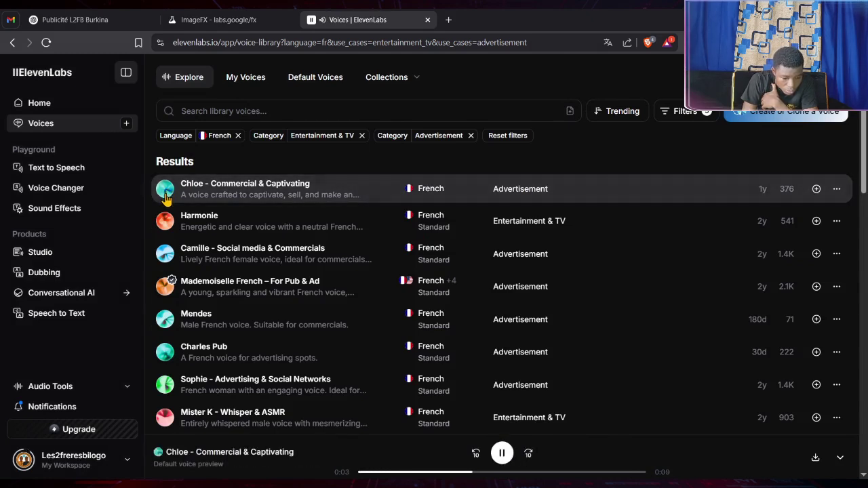
scroll(240, 257, down, 2)
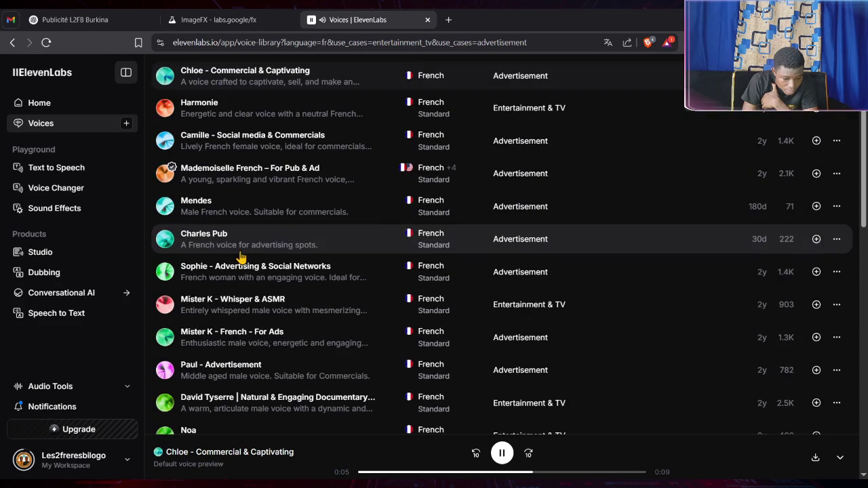
scroll(330, 249, down, 2)
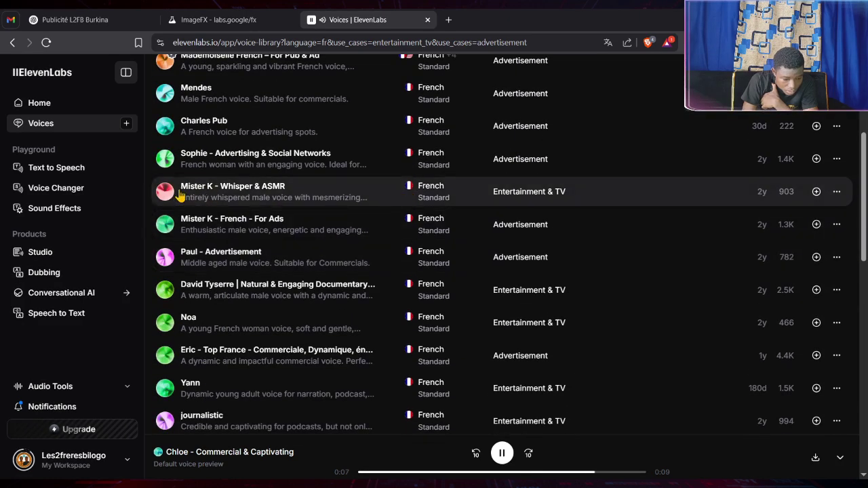
click(167, 193)
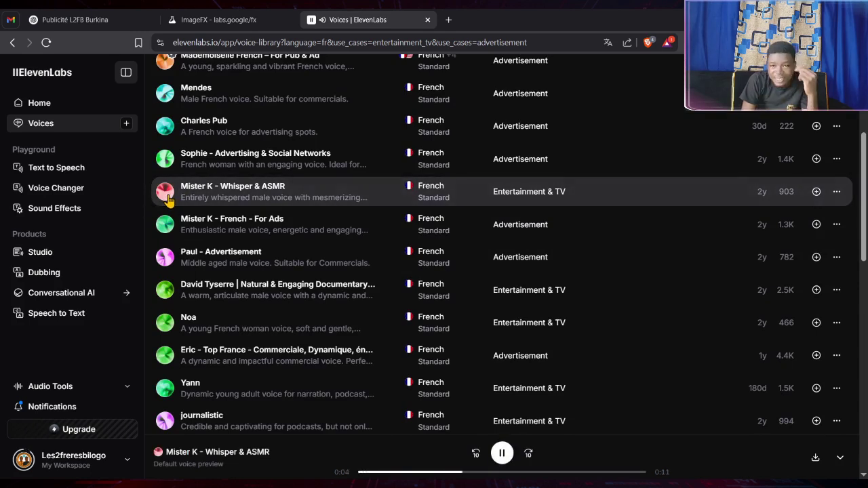
click(165, 290)
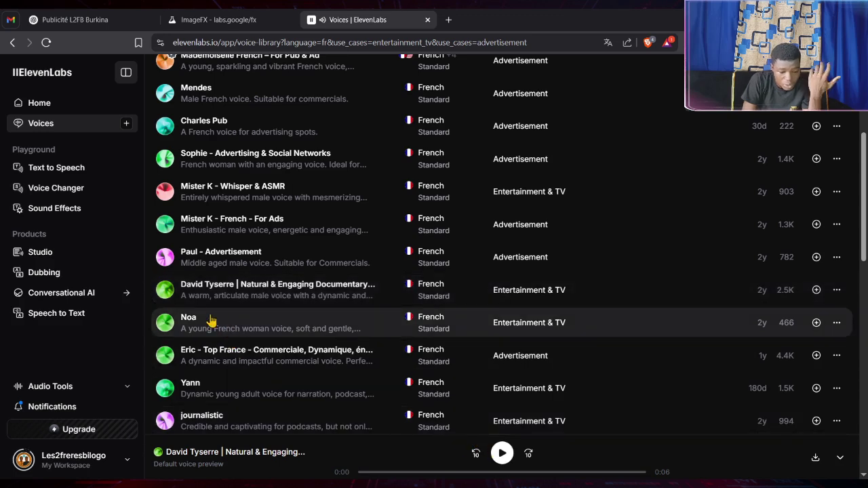
click(166, 327)
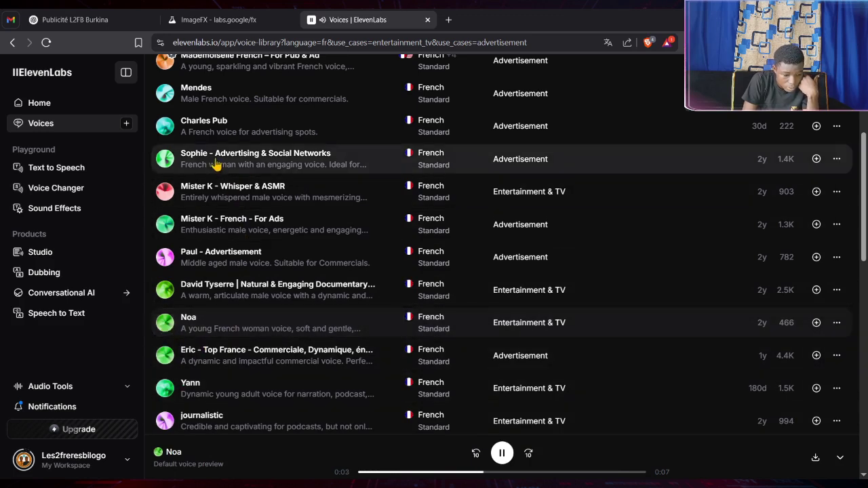
click(166, 127)
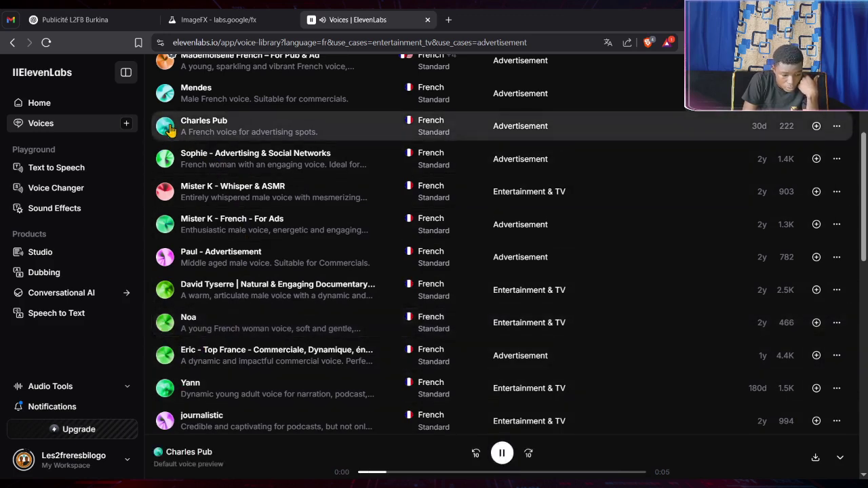
click(501, 455)
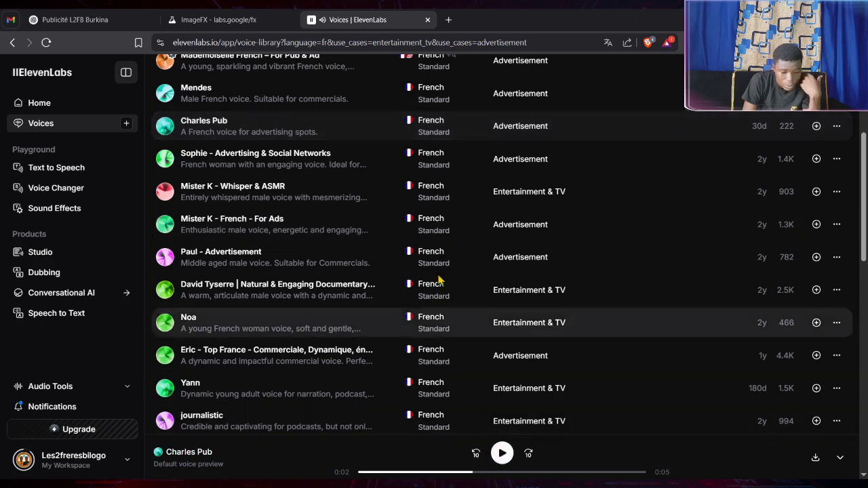
scroll(438, 281, up, 3)
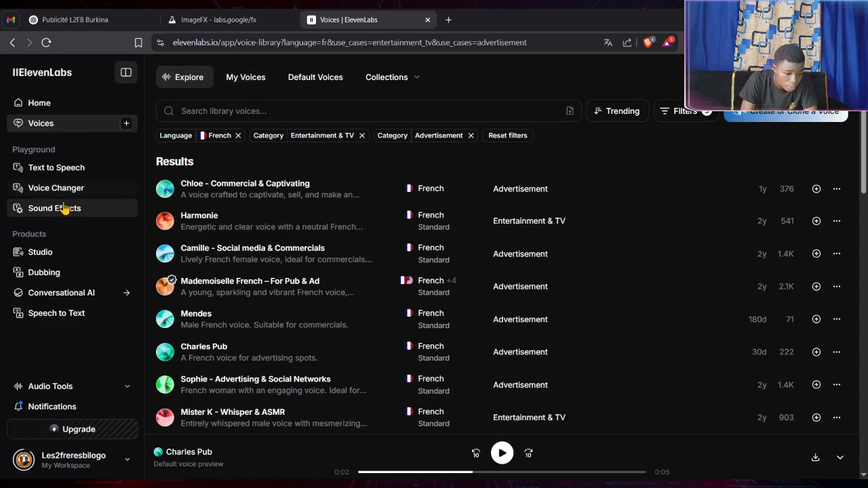
Return to Text to Speech and highlight the 5,000-character limit below the script
click(55, 174)
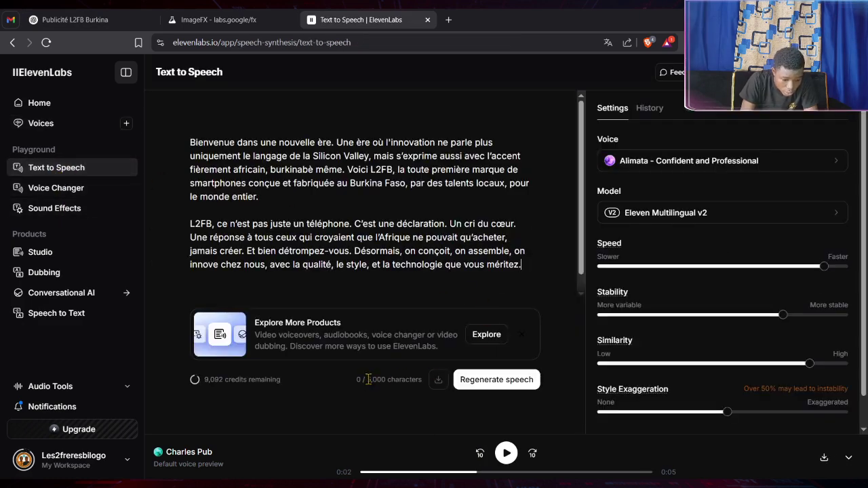
drag(367, 379, 422, 382)
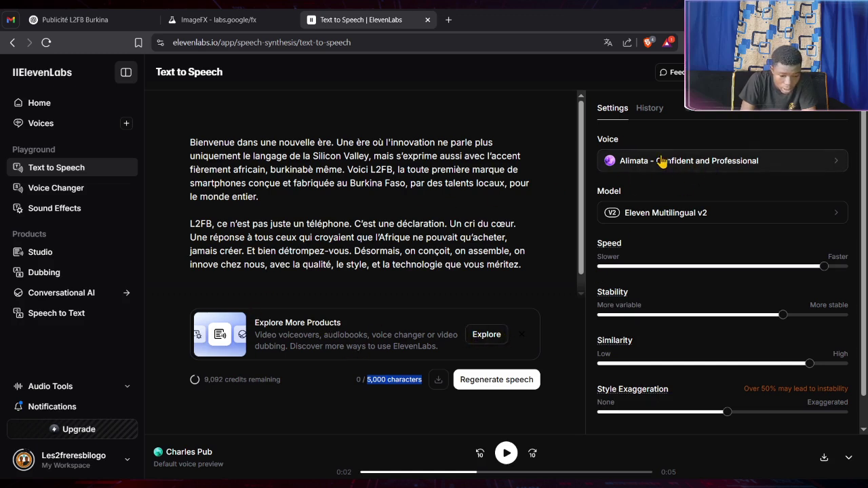
Reopen the voice library from the voice selection and review the options for creating or cloning a voice
click(772, 164)
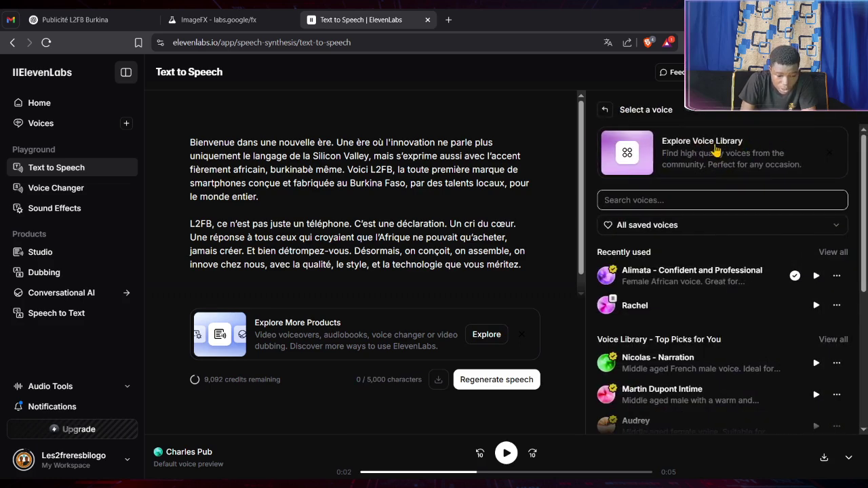
click(717, 153)
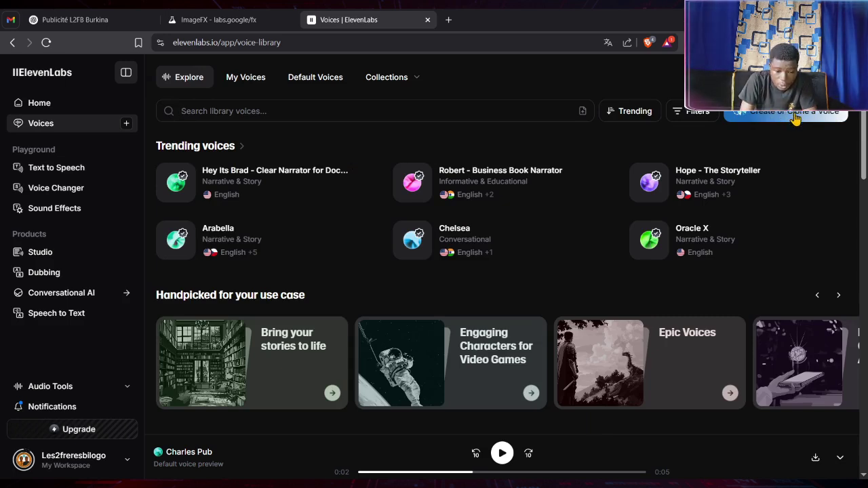
click(795, 118)
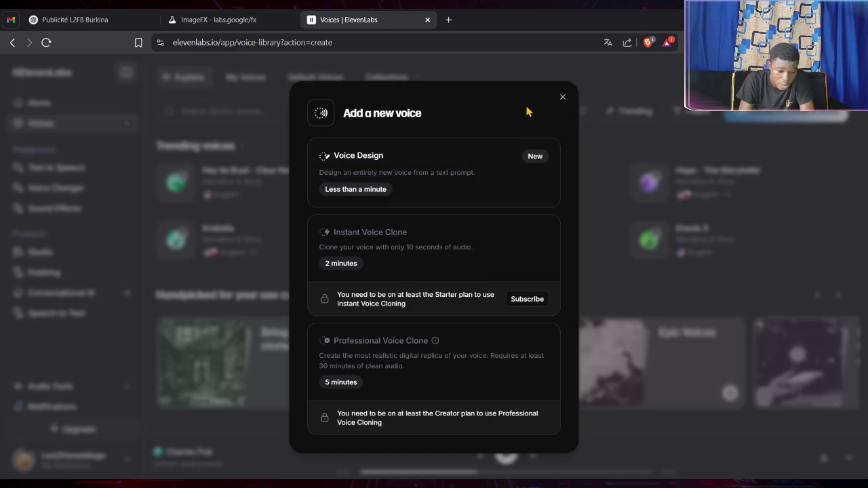
click(564, 98)
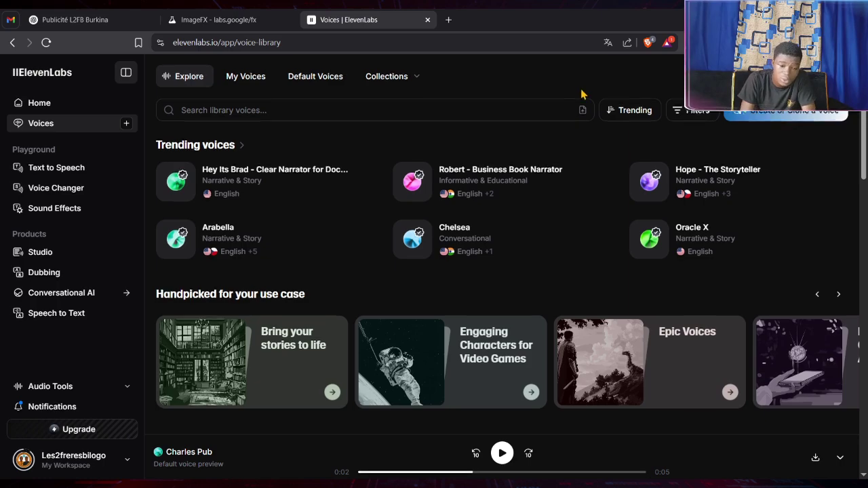
scroll(577, 169, down, 6)
scroll(582, 160, up, 4)
scroll(582, 160, up, 3)
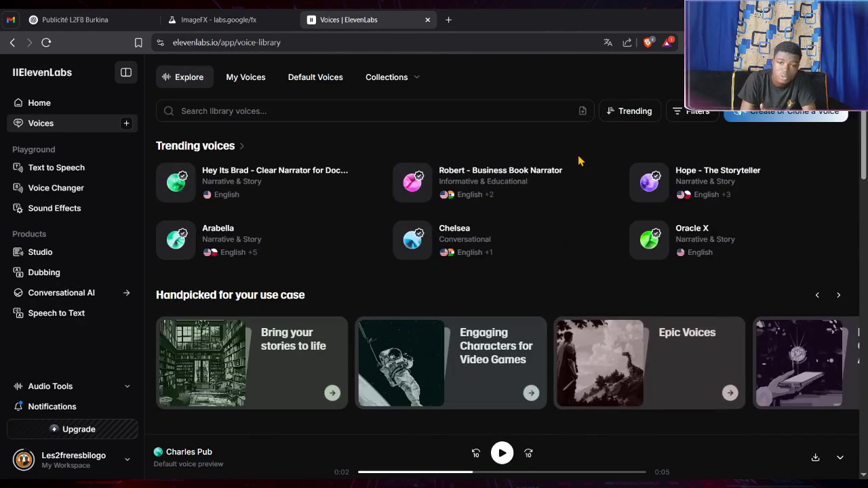